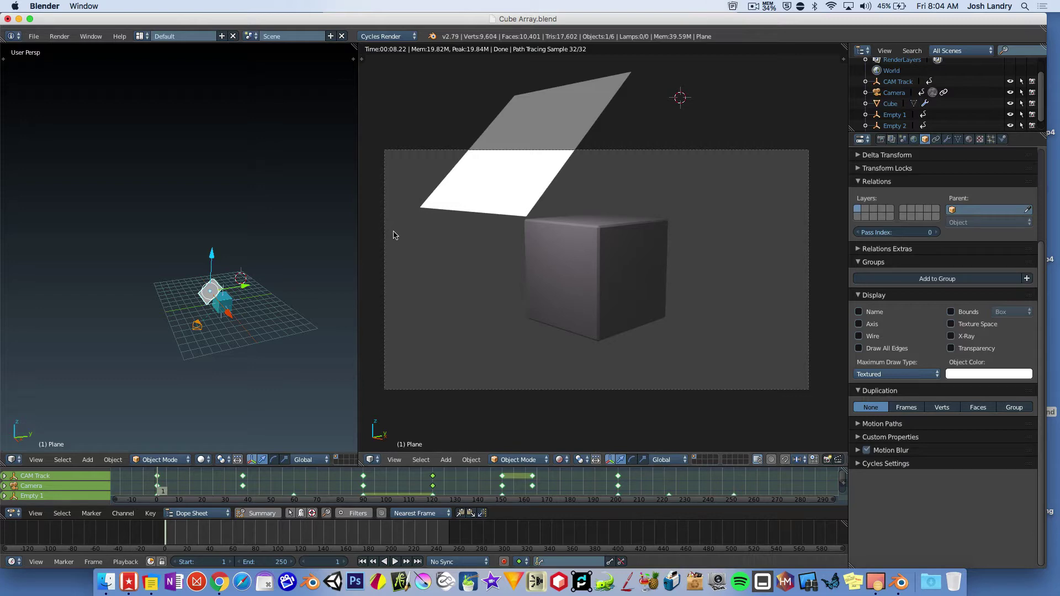
# - Orbit and zoom the viewport around the cube and plane, checking the Cycles render engine list
pyautogui.scroll(6, 229, 316)
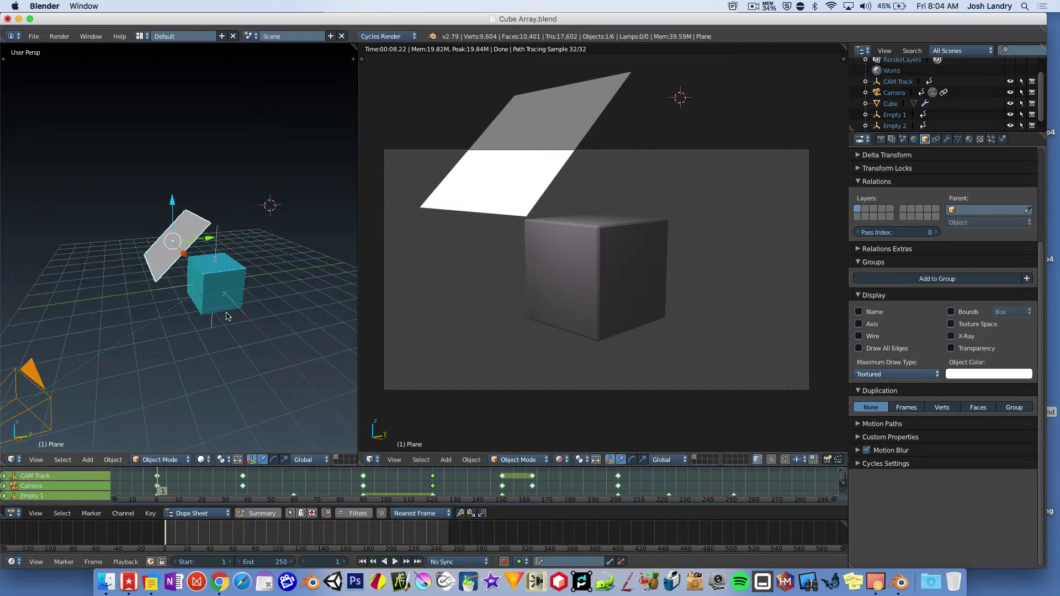
pyautogui.moveTo(199, 296)
pyautogui.mouseDown(button='middle')
pyautogui.moveTo(231, 287)
pyautogui.moveTo(209, 292)
pyautogui.mouseUp(button='middle')
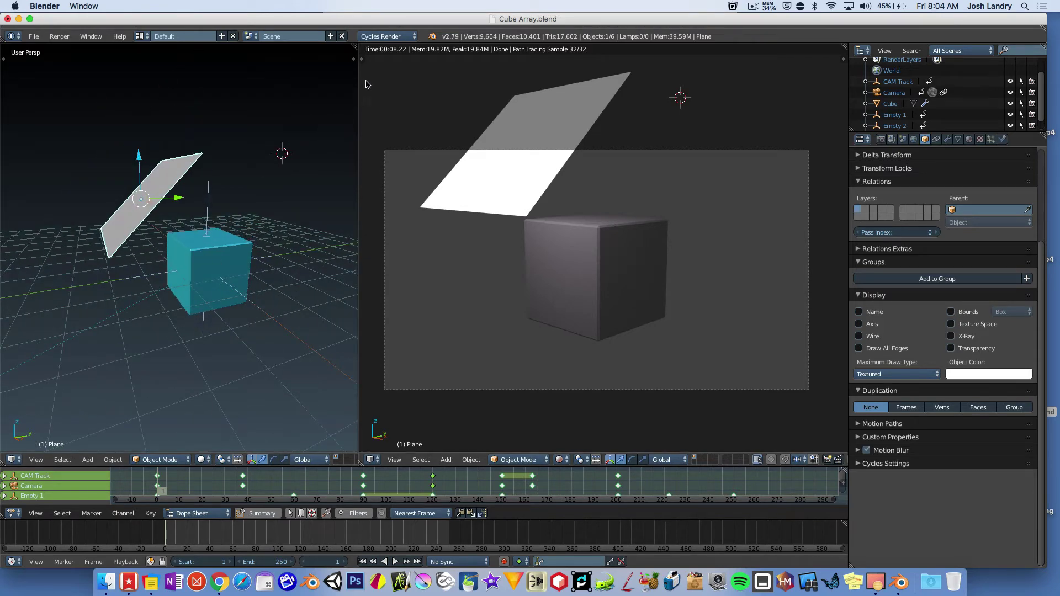
pyautogui.click(384, 38)
pyautogui.scroll(5, 147, 226)
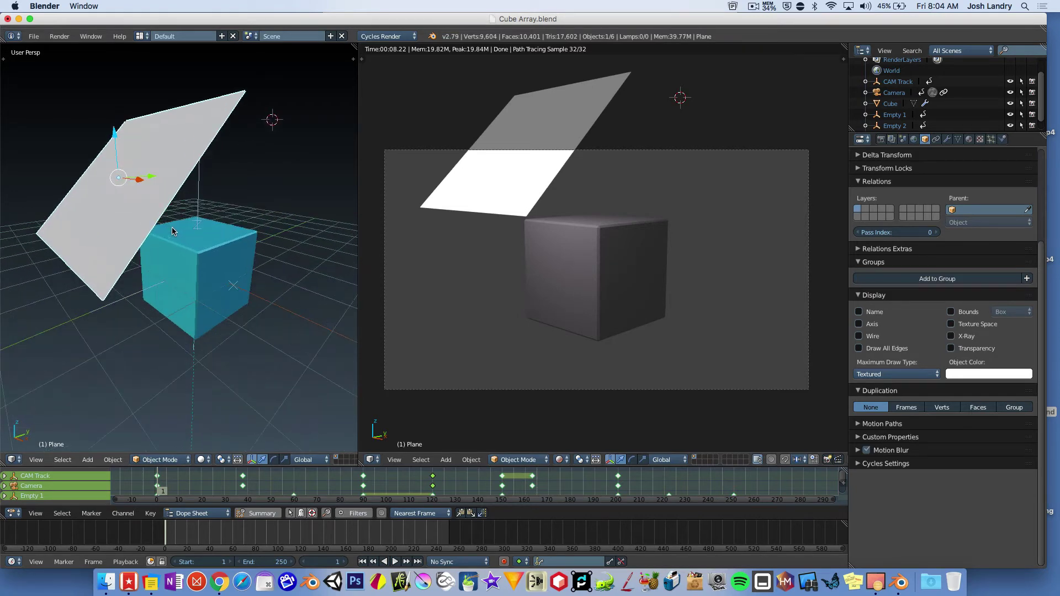
pyautogui.scroll(5, 177, 235)
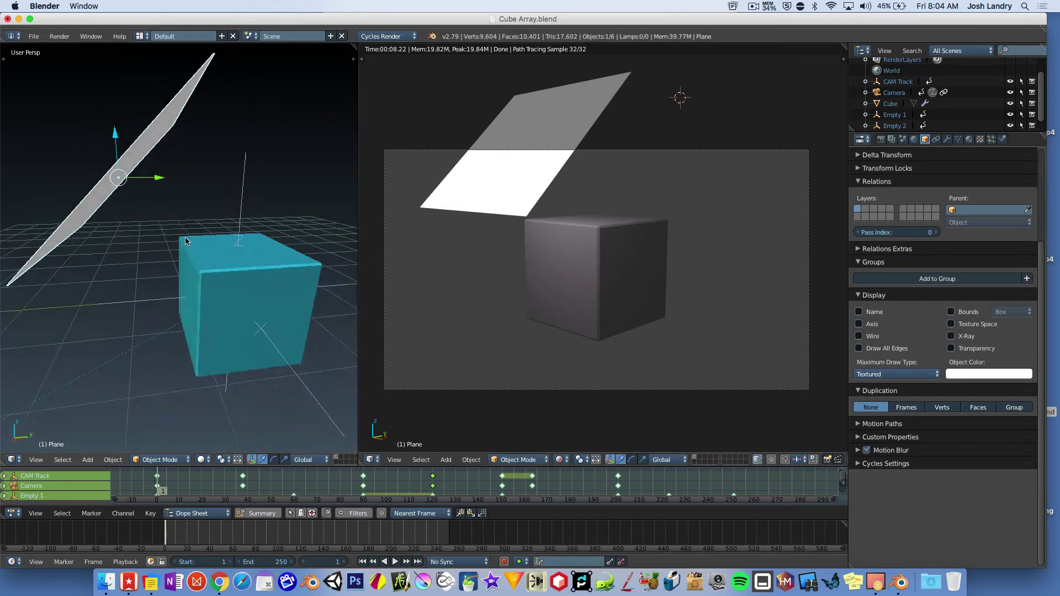
pyautogui.moveTo(185, 237); pyautogui.dragTo(193, 238, button='middle')
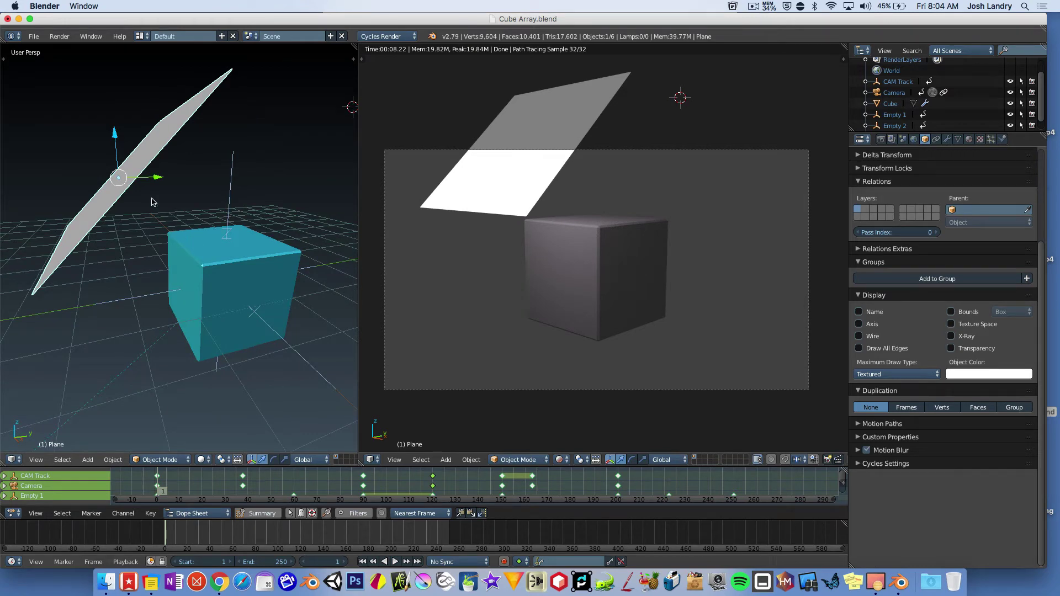
pyautogui.moveTo(138, 159); pyautogui.dragTo(147, 180, button='middle')
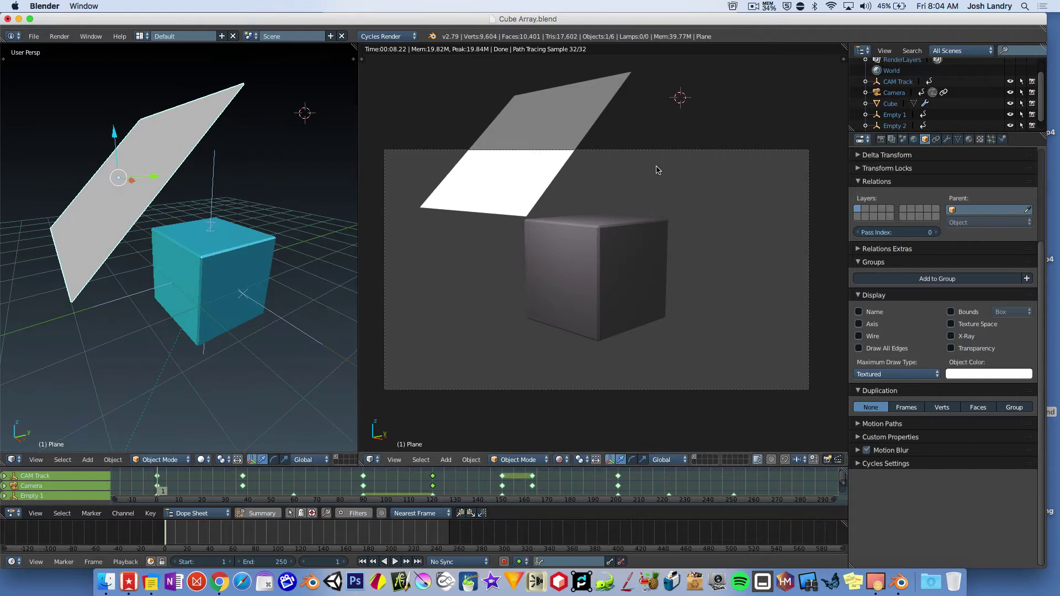
# - Keep the plane's shader as Emission, tint it warm near-white, and set strength to 3
pyautogui.click(969, 139)
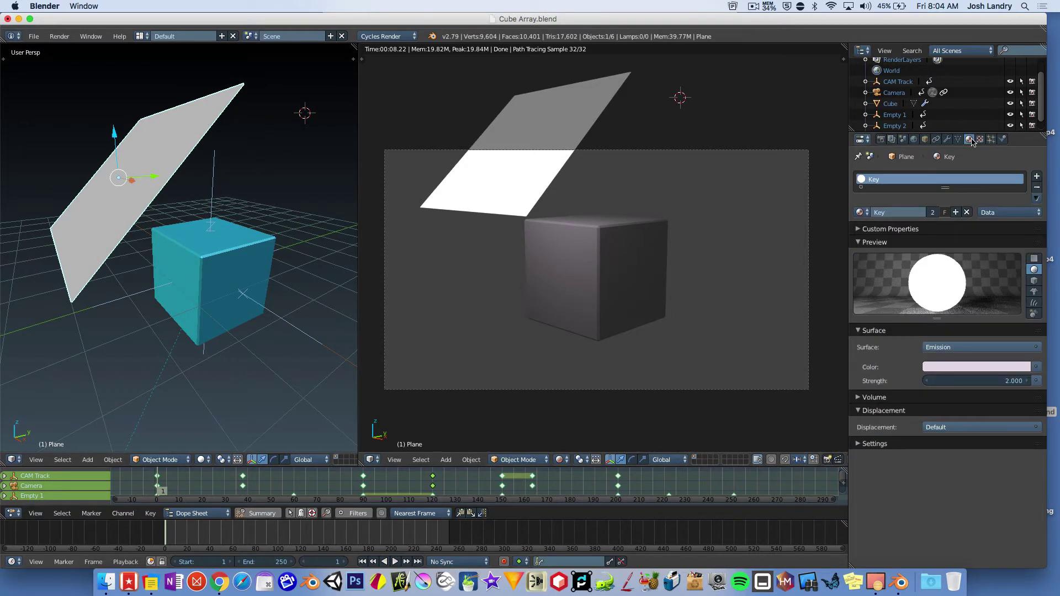
pyautogui.click(937, 348)
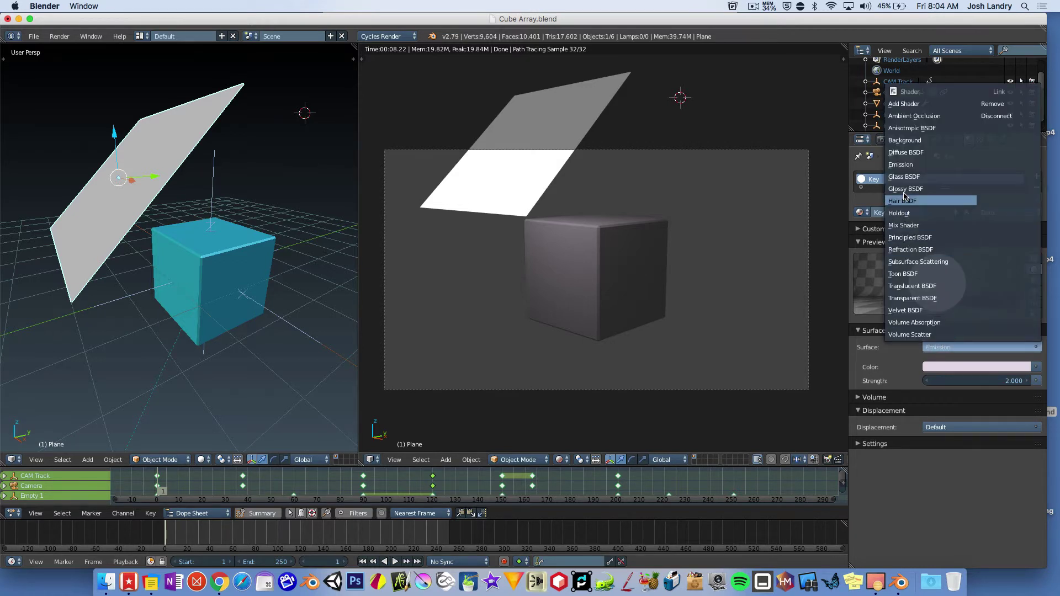
pyautogui.click(933, 165)
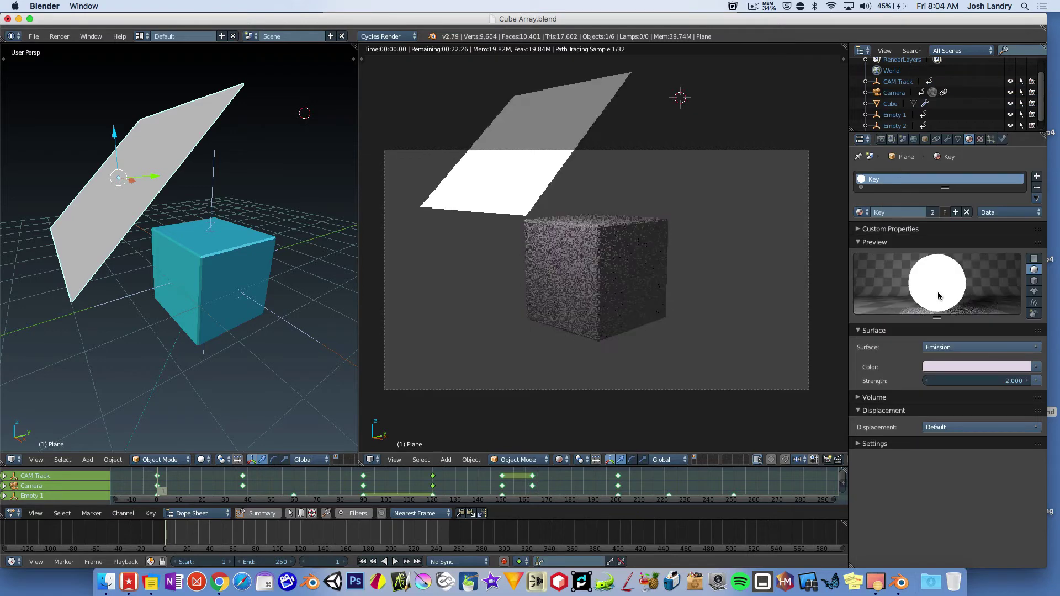
pyautogui.click(956, 367)
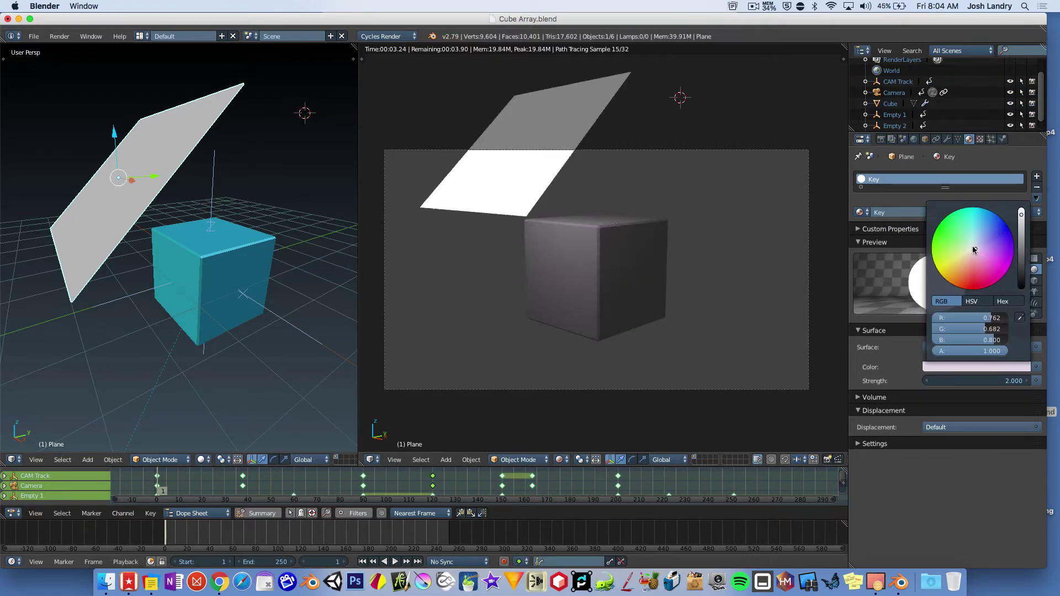
pyautogui.moveTo(976, 250); pyautogui.dragTo(972, 249)
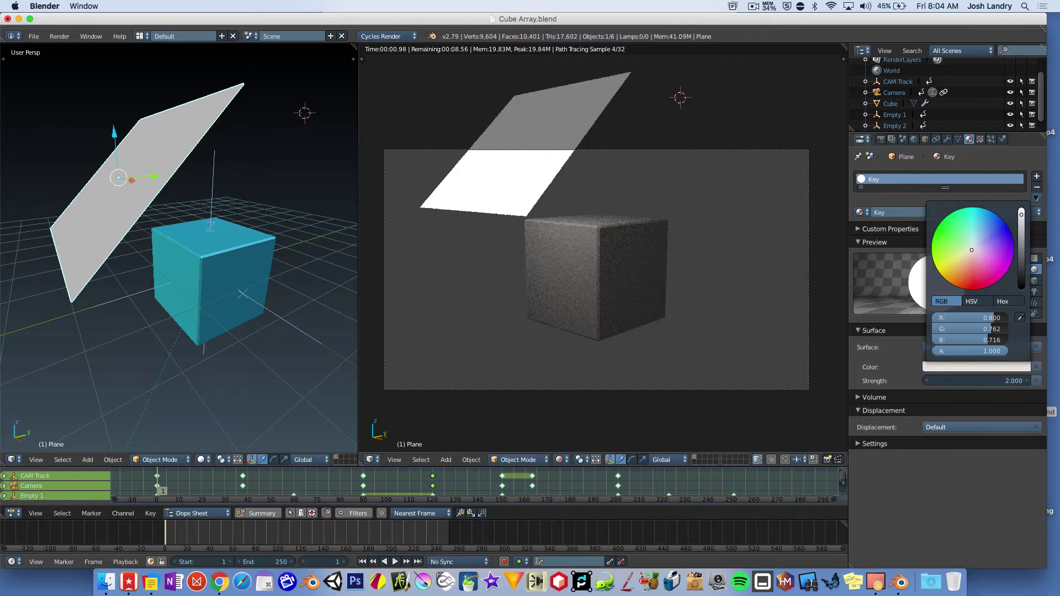
pyautogui.click(979, 382)
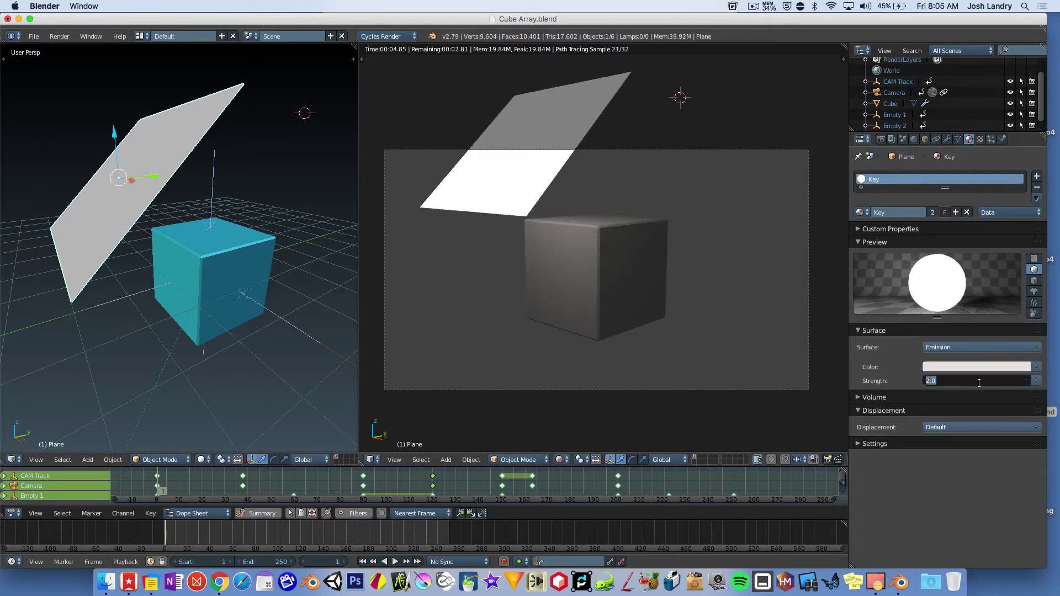
pyautogui.write('3')
pyautogui.press('Return')
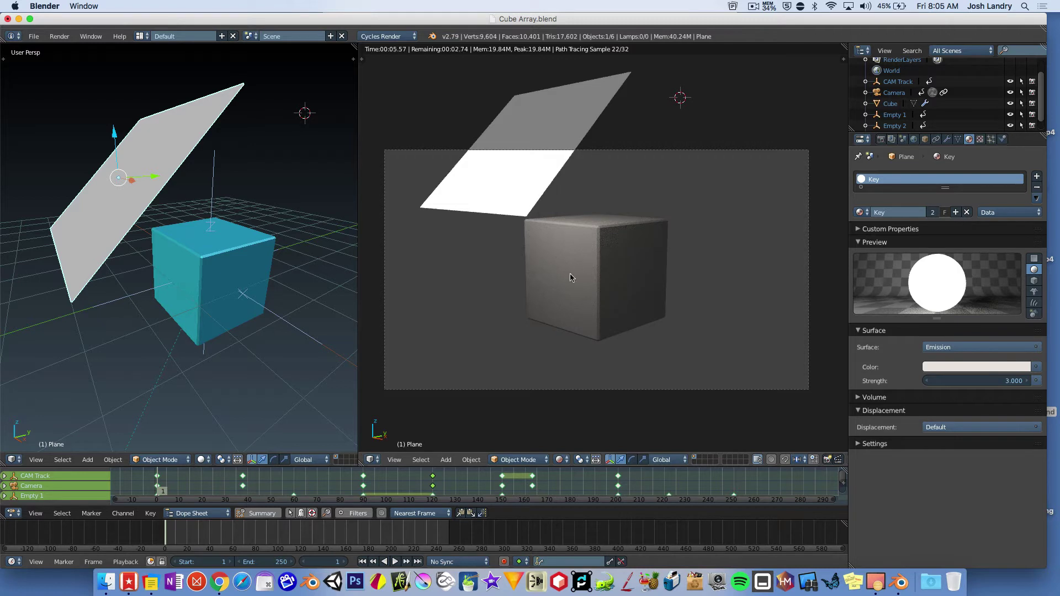
pyautogui.scroll(-1, 563, 276)
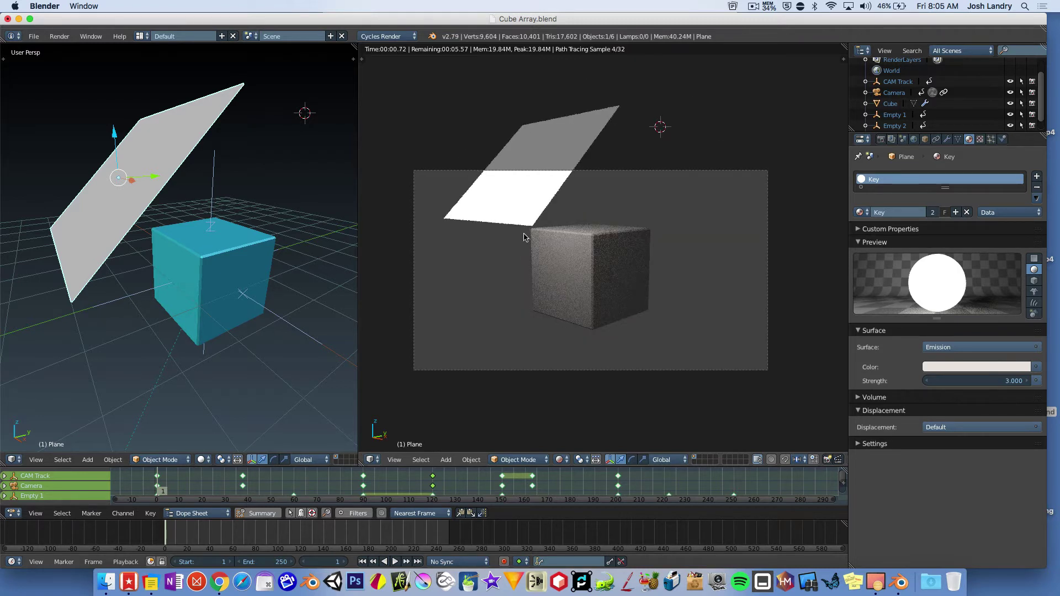
pyautogui.click(315, 535)
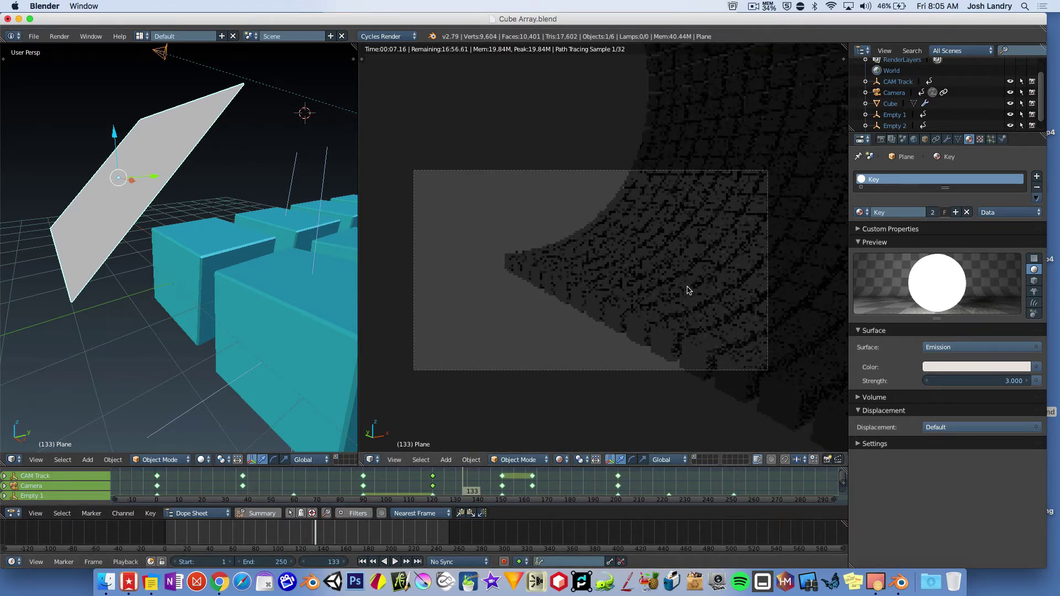
pyautogui.click(396, 531)
pyautogui.hotkey('alt', 'a')
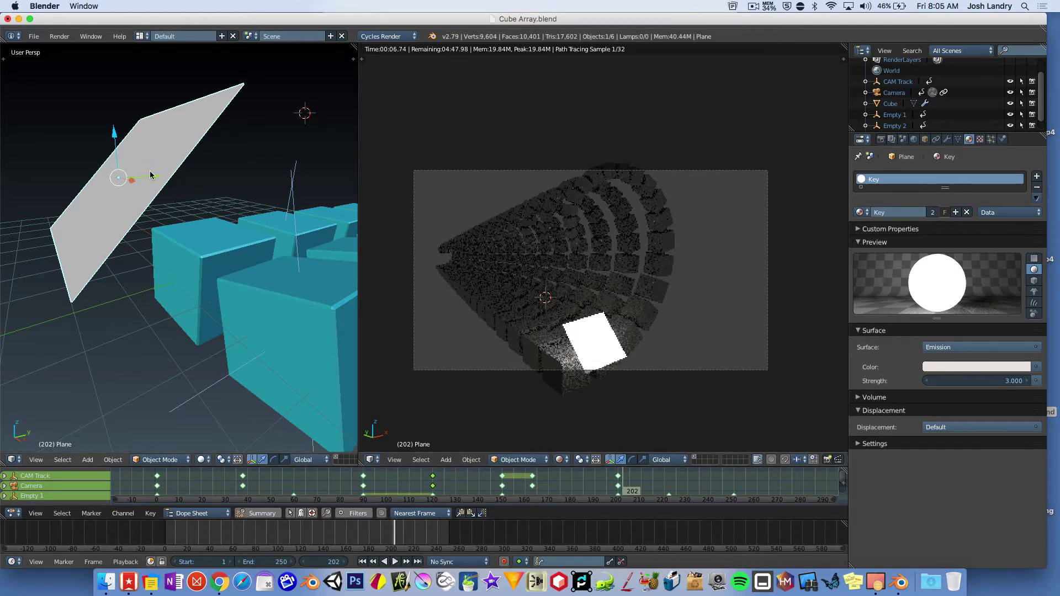
# - Return to frame 1 and slide the emission plane sideways along its Y axis
pyautogui.click(363, 562)
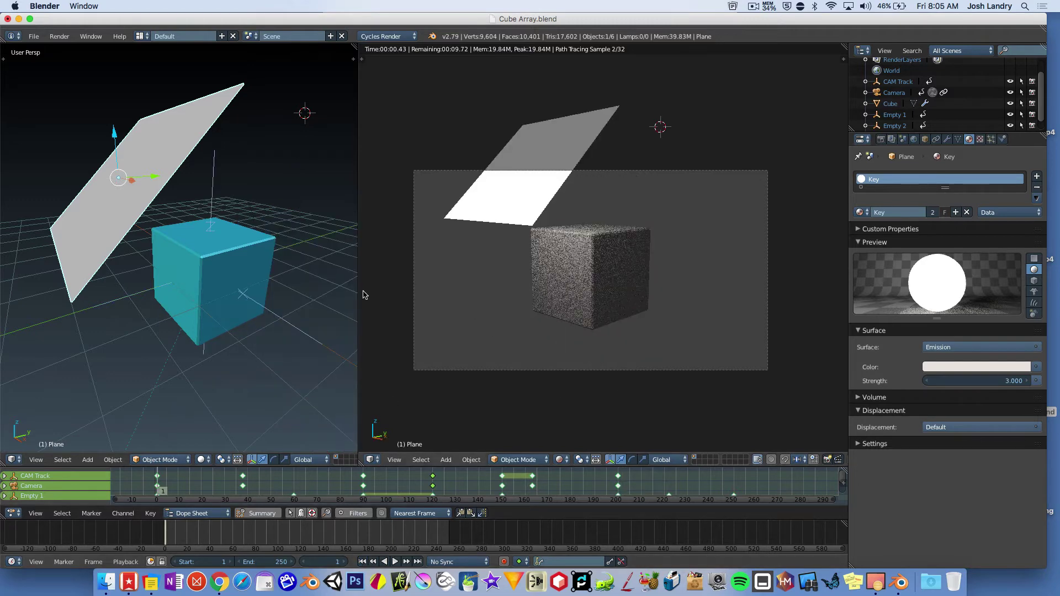
pyautogui.scroll(-5, 147, 202)
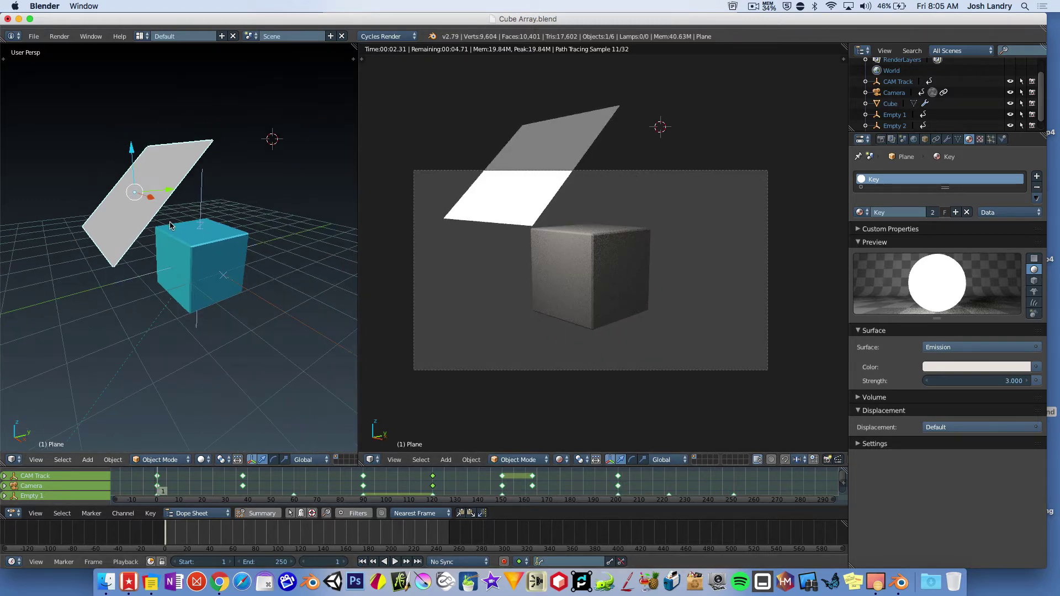
pyautogui.moveTo(184, 240); pyautogui.dragTo(185, 226, button='middle')
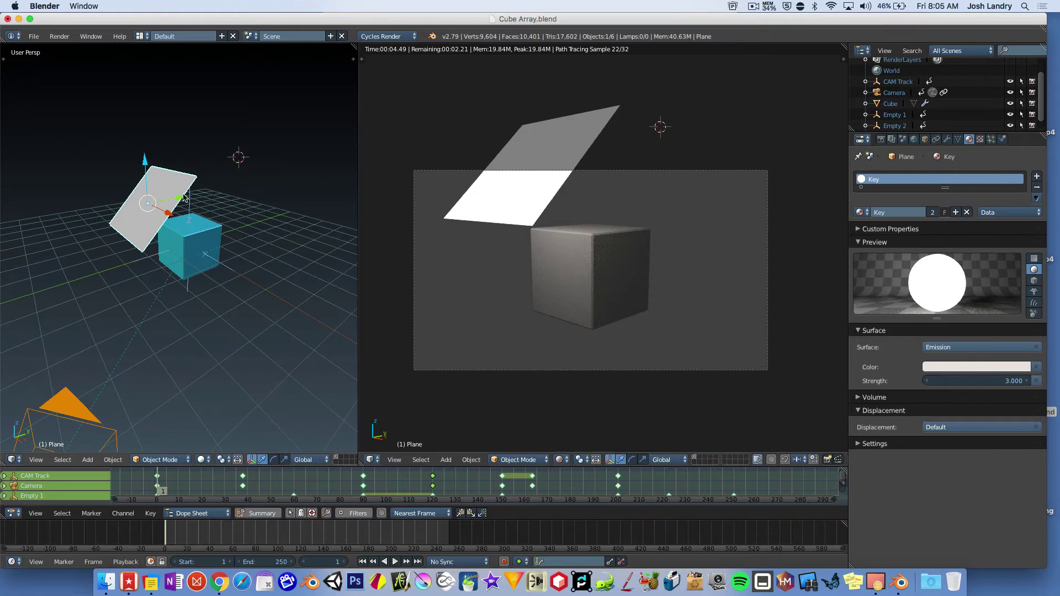
pyautogui.moveTo(184, 198); pyautogui.dragTo(91, 216)
pyautogui.scroll(-3, 167, 243)
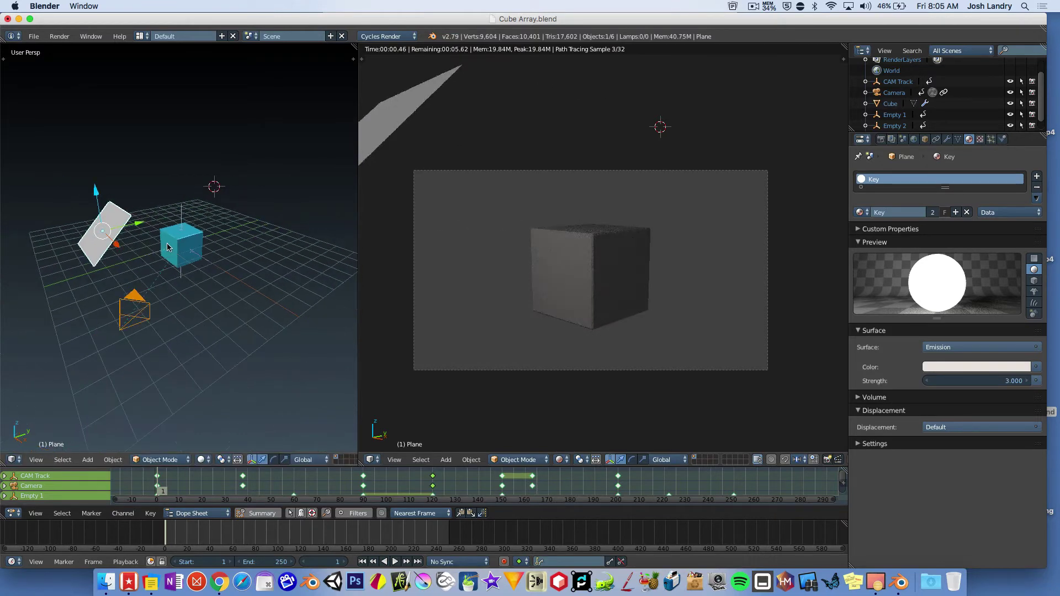
pyautogui.scroll(-5, 425, 284)
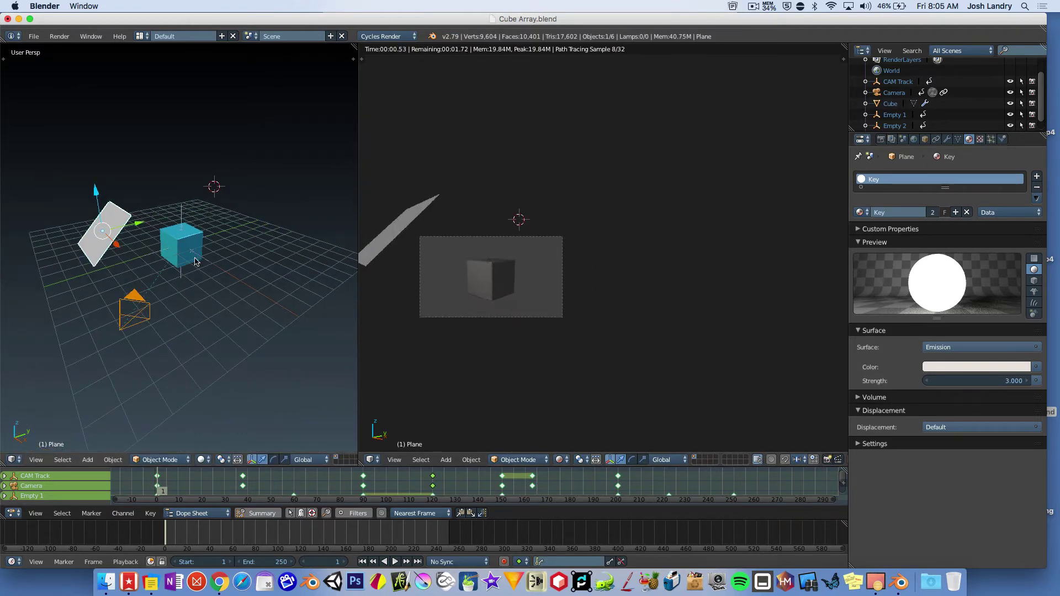
pyautogui.scroll(2, 227, 259)
pyautogui.moveTo(198, 238); pyautogui.dragTo(132, 289)
pyautogui.scroll(-3, 132, 289)
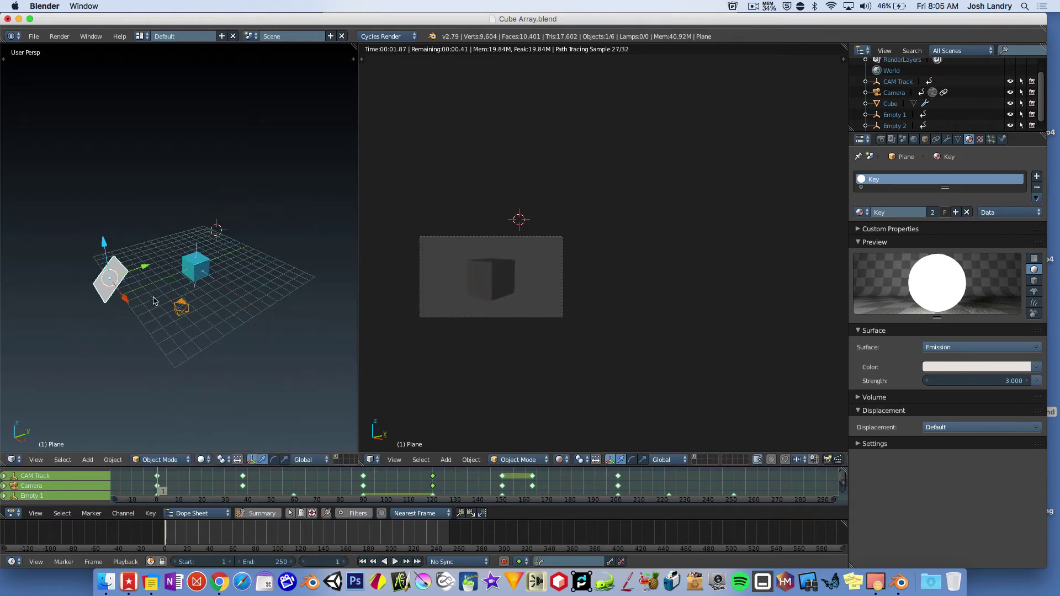
# - Scale the emission plane up slightly and recentre the camera view on the cube
pyautogui.press('s')
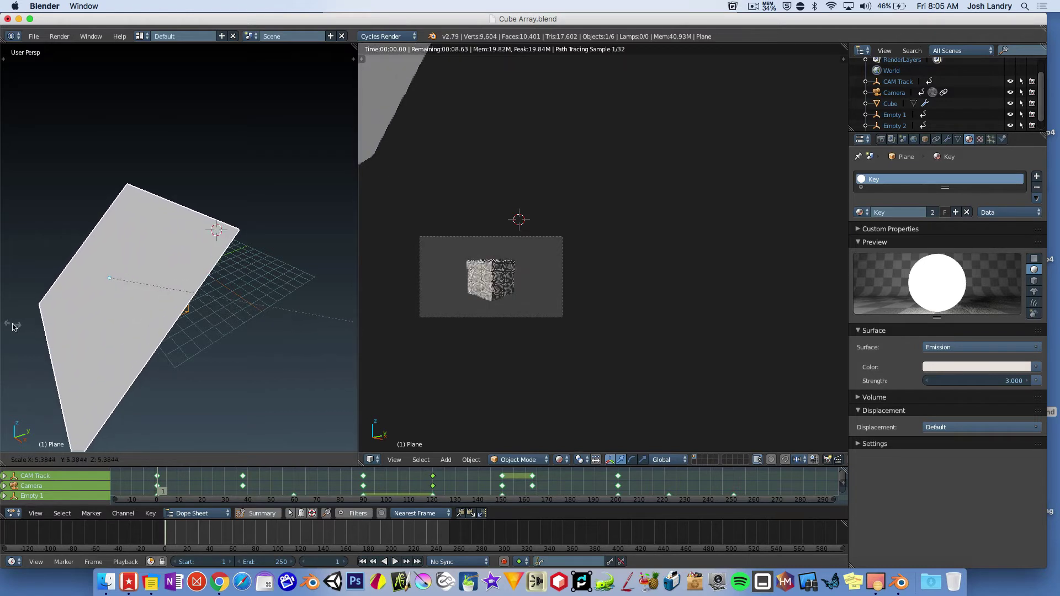
pyautogui.click(57, 326)
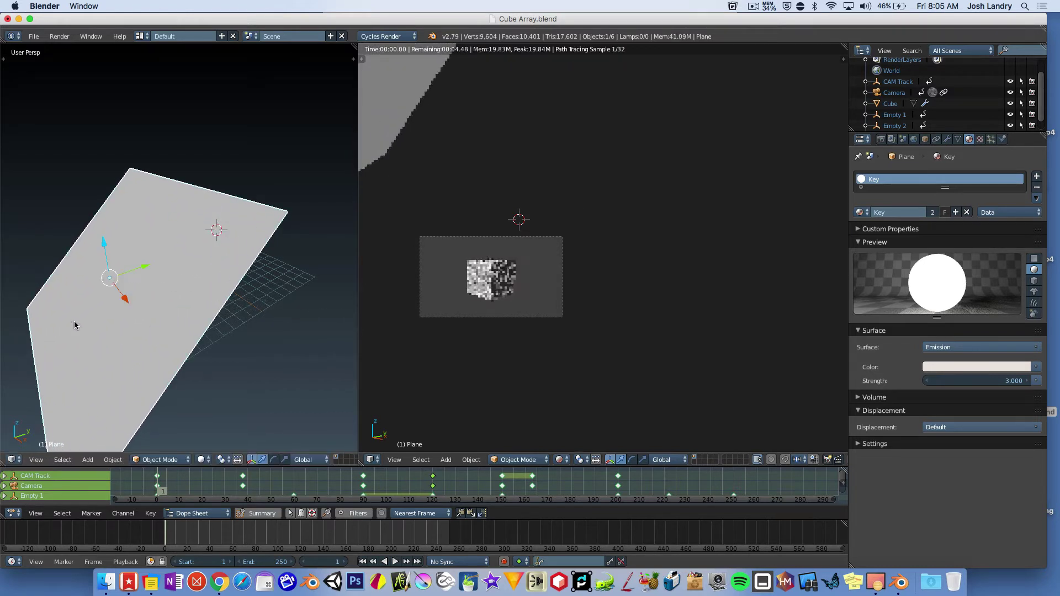
pyautogui.scroll(3, 563, 286)
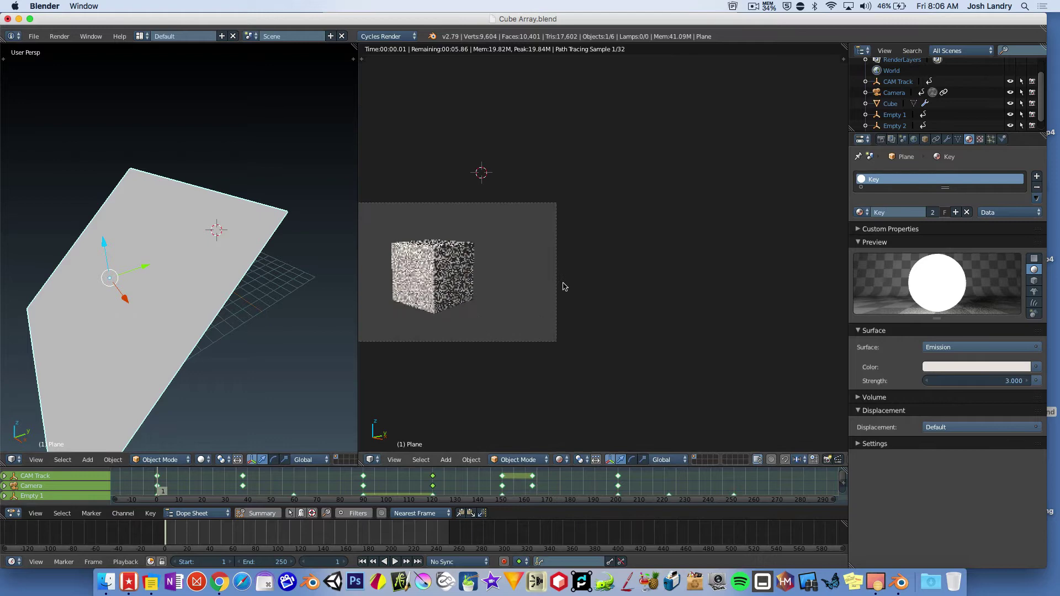
pyautogui.keyDown('shift'); pyautogui.moveTo(563, 286); pyautogui.dragTo(649, 303, button='middle'); pyautogui.keyUp('shift')
# - Raise the emission plane higher along its Z axis above the cube
pyautogui.scroll(1, 648, 303)
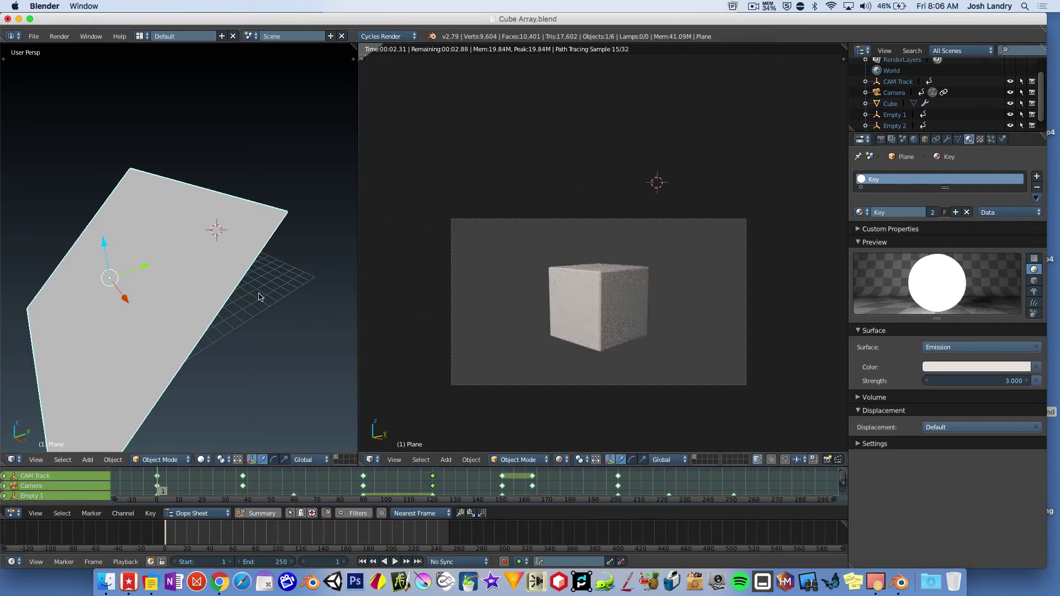
pyautogui.moveTo(261, 297); pyautogui.dragTo(222, 273, button='middle')
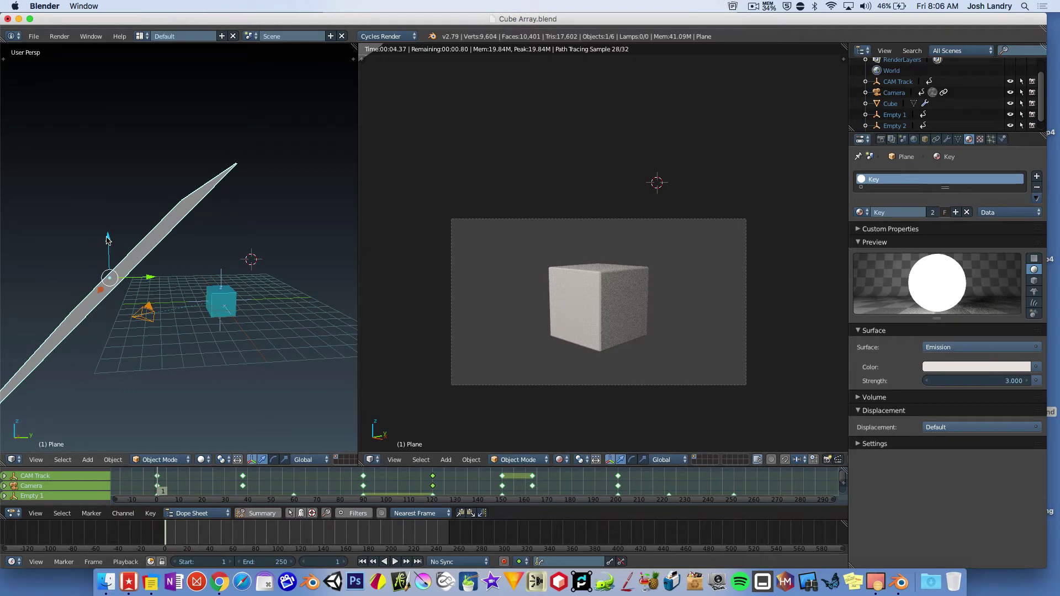
pyautogui.moveTo(106, 239); pyautogui.dragTo(127, 177)
pyautogui.scroll(-3, 154, 215)
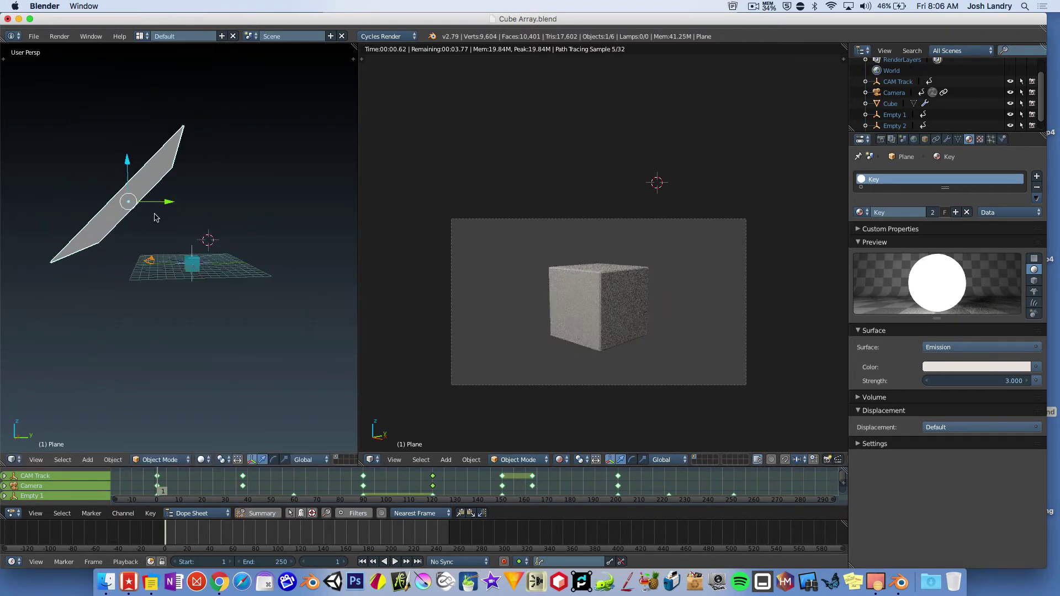
pyautogui.scroll(-2, 154, 217)
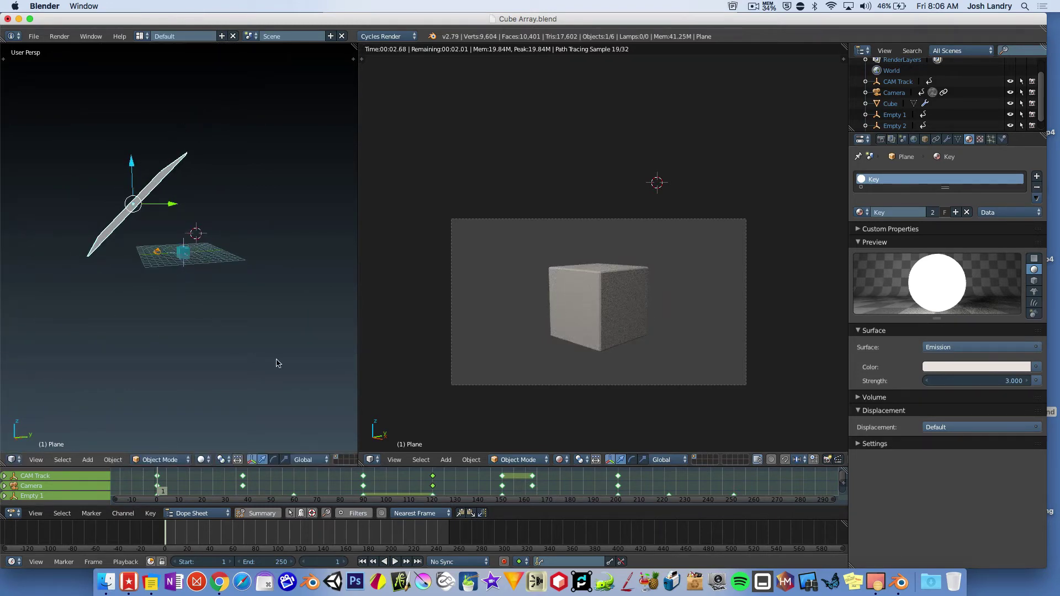
# - Jump to frame 88, then frame 178, and orbit the view to inspect the array
pyautogui.click(264, 533)
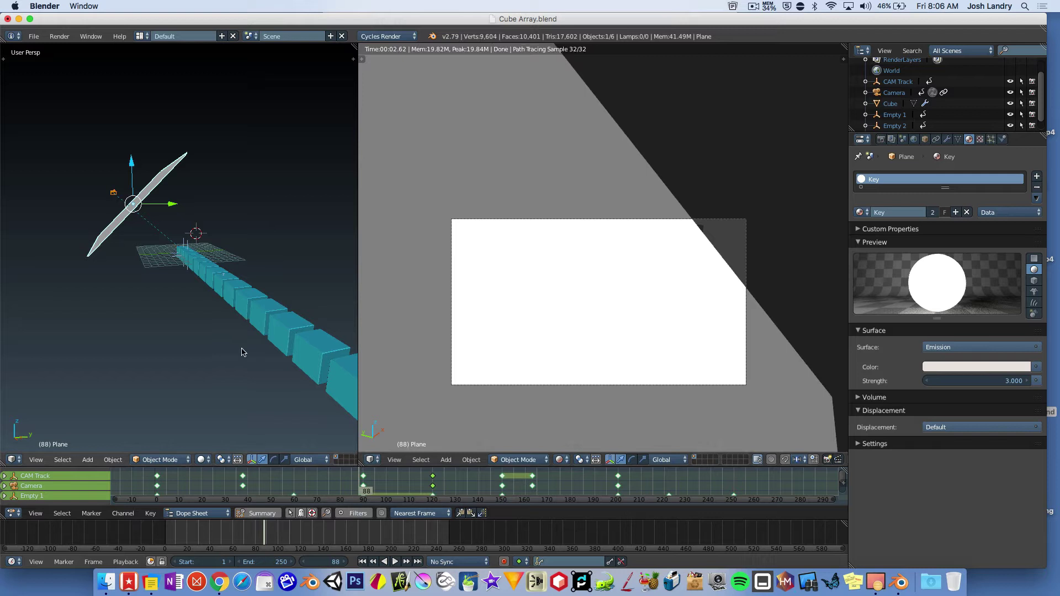
pyautogui.click(367, 539)
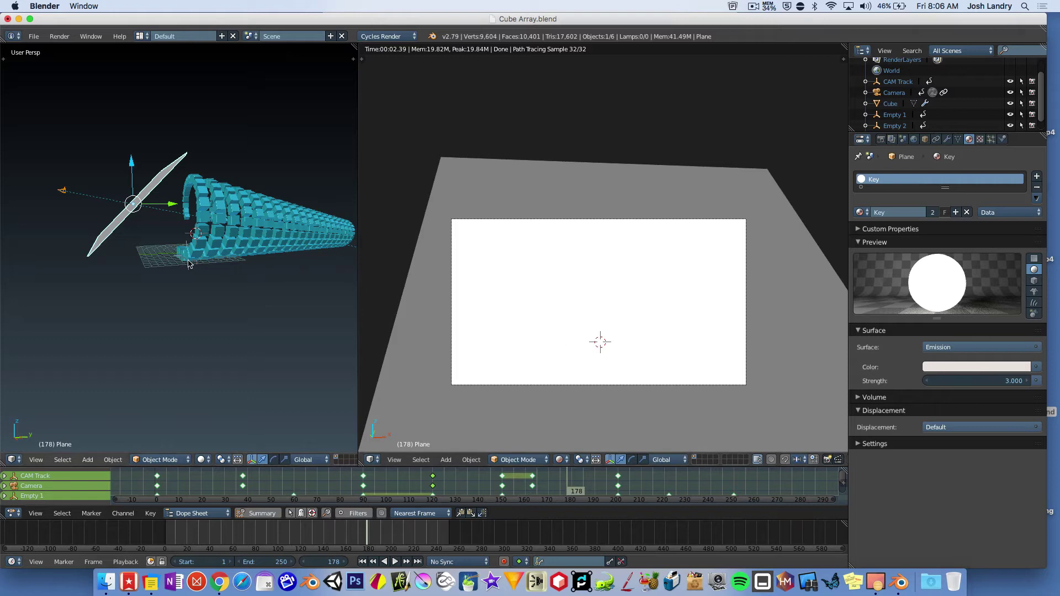
pyautogui.moveTo(188, 263); pyautogui.dragTo(232, 264, button='middle')
pyautogui.scroll(4, 180, 266)
pyautogui.scroll(-3, 234, 276)
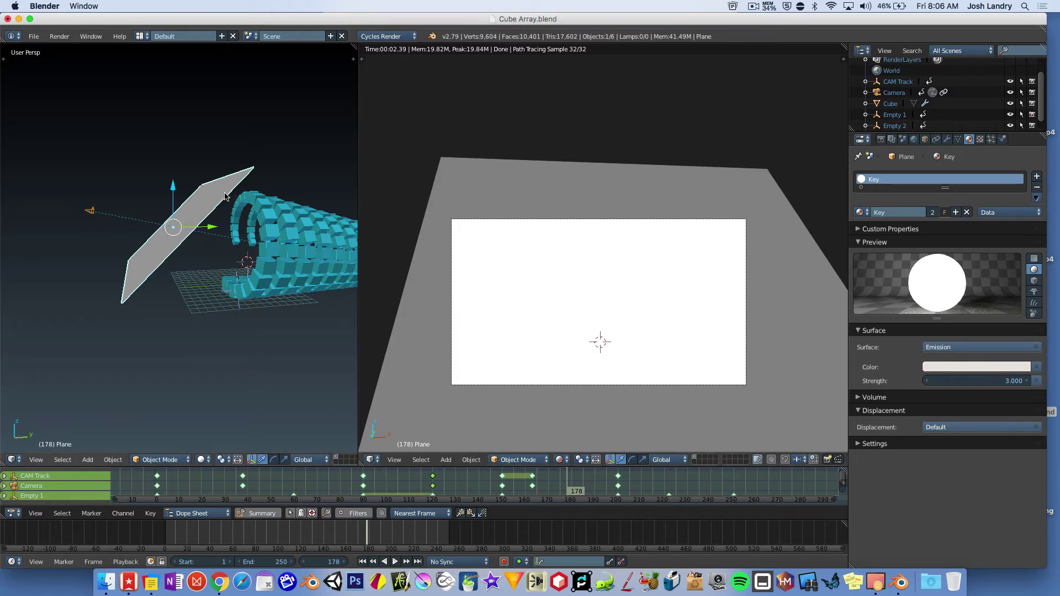
# - In the plane's Object Cycles settings, turn off Camera under Ray Visibility
pyautogui.click(925, 139)
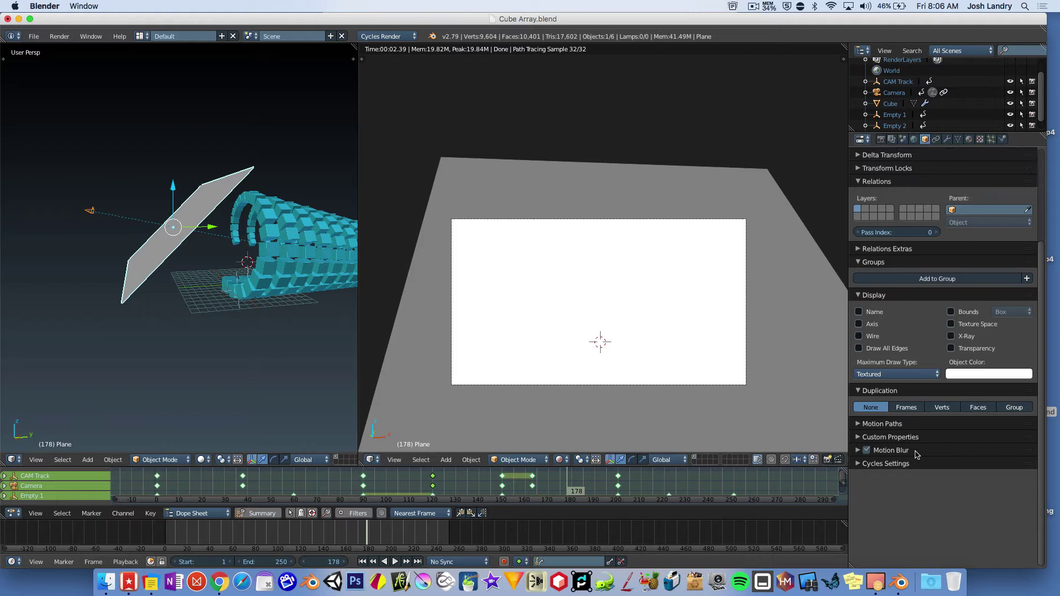
pyautogui.click(888, 465)
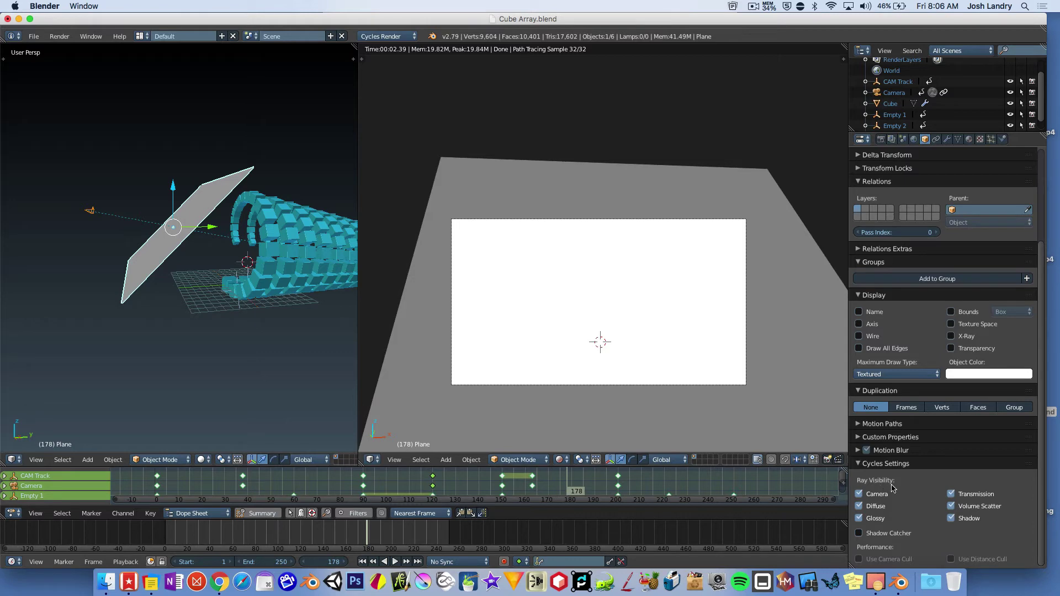
pyautogui.click(859, 496)
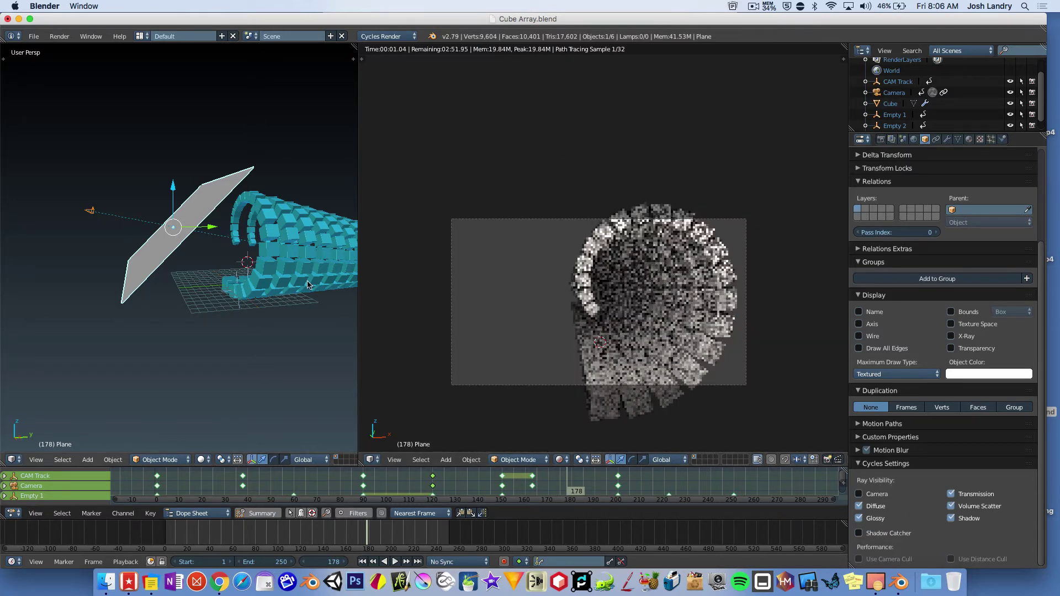
pyautogui.scroll(2, 188, 220)
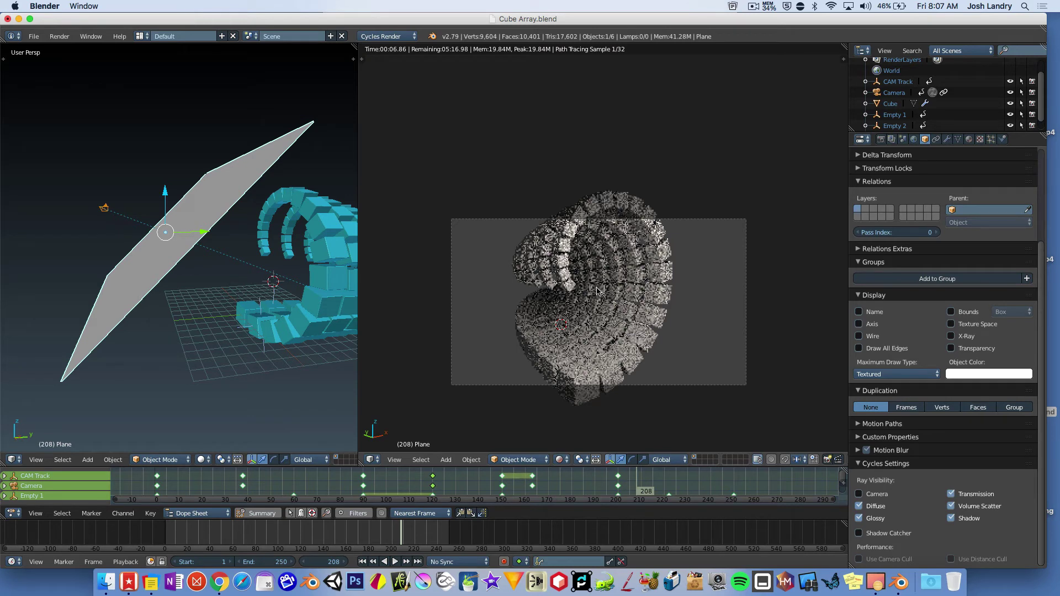
pyautogui.scroll(2, 596, 291)
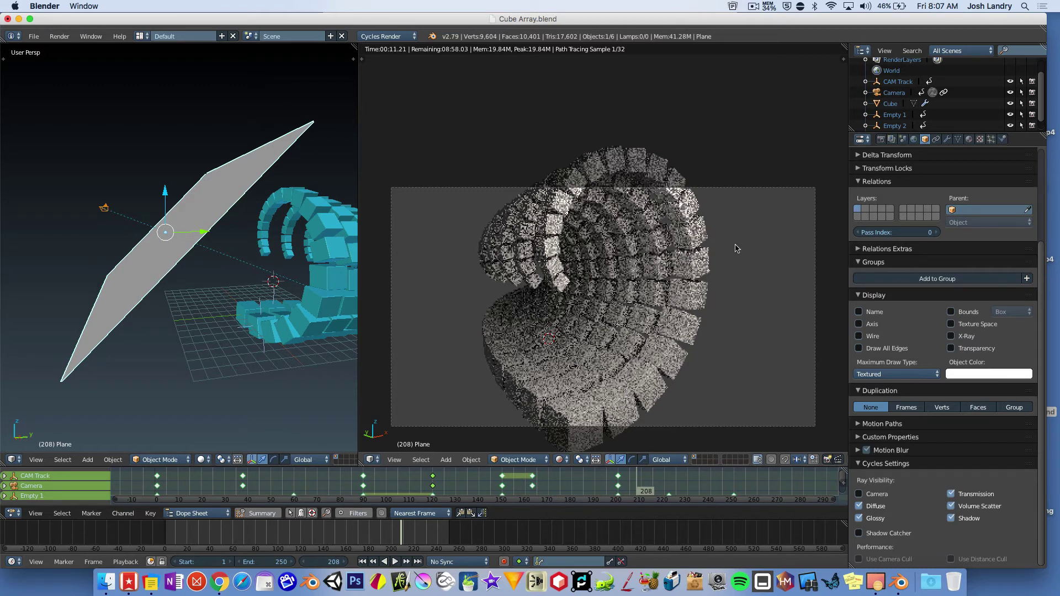
# - Review the Render properties: 1920×1080 at 50%, Desktop output path, H.264 encoding
pyautogui.click(882, 139)
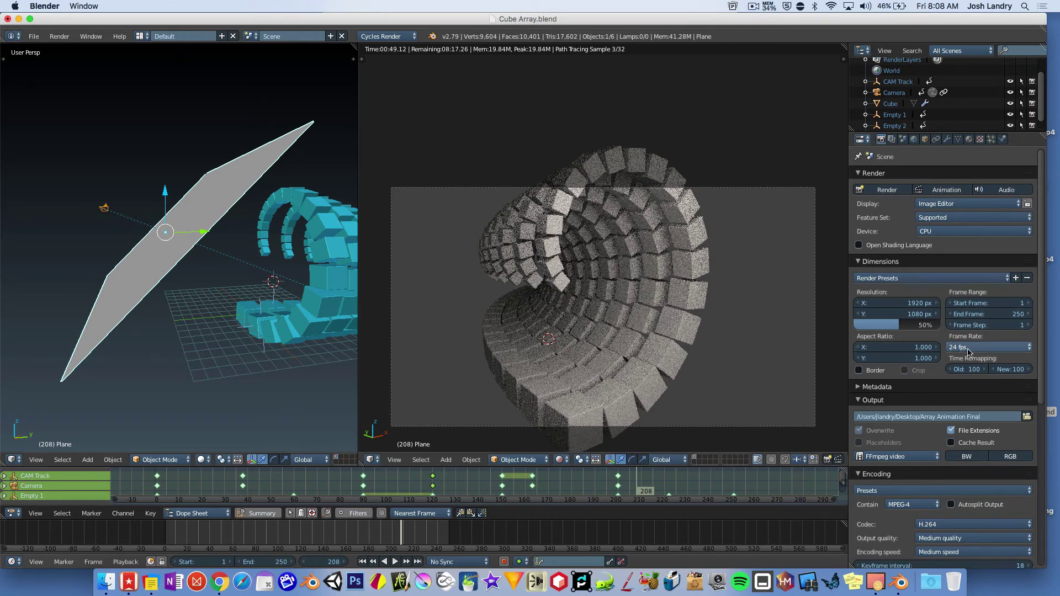
pyautogui.scroll(-10, 939, 345)
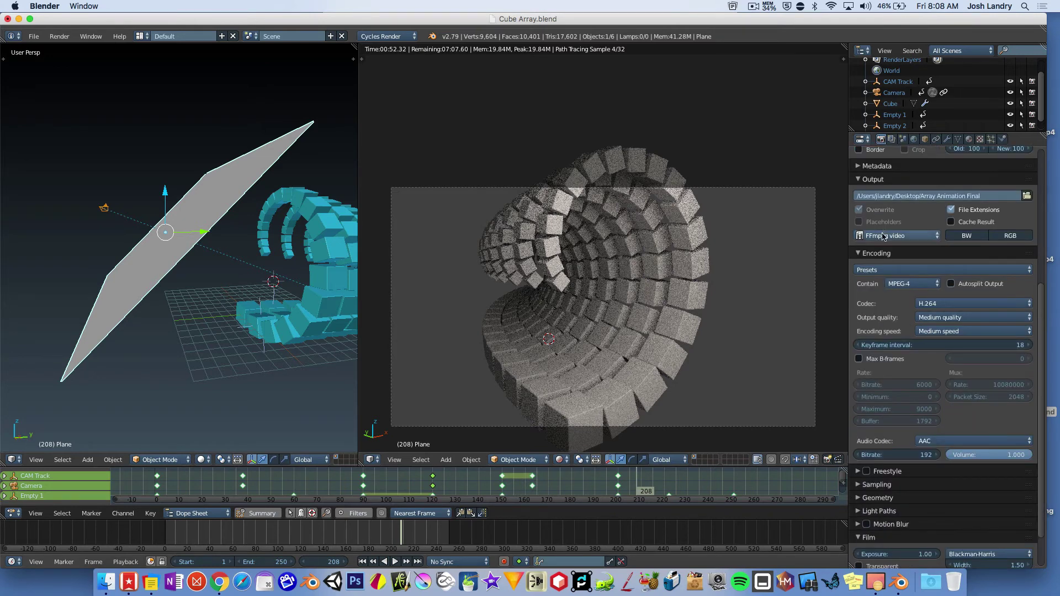
pyautogui.scroll(2, 884, 232)
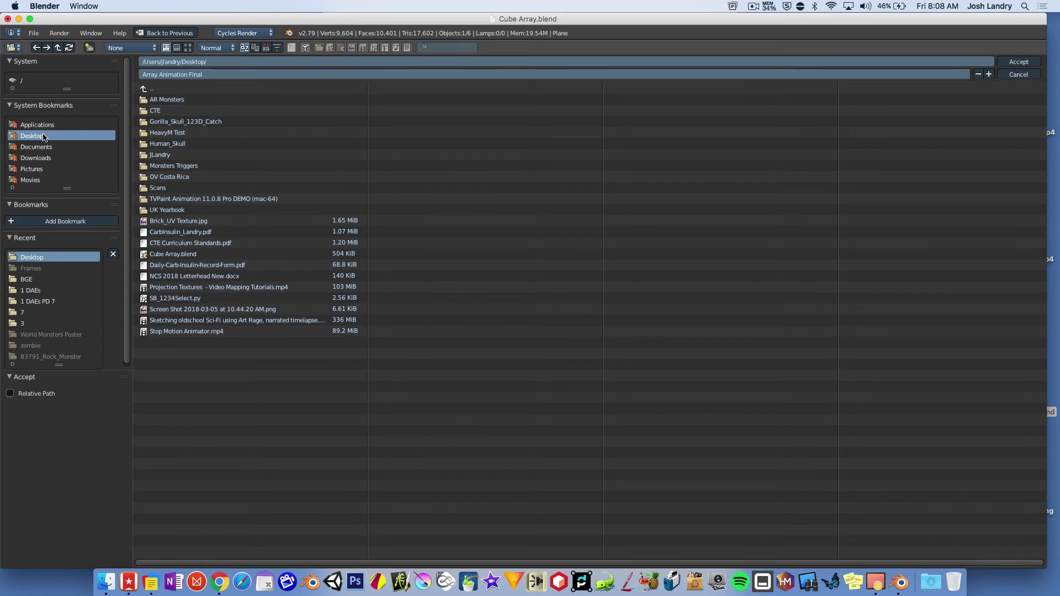
pyautogui.click(162, 75)
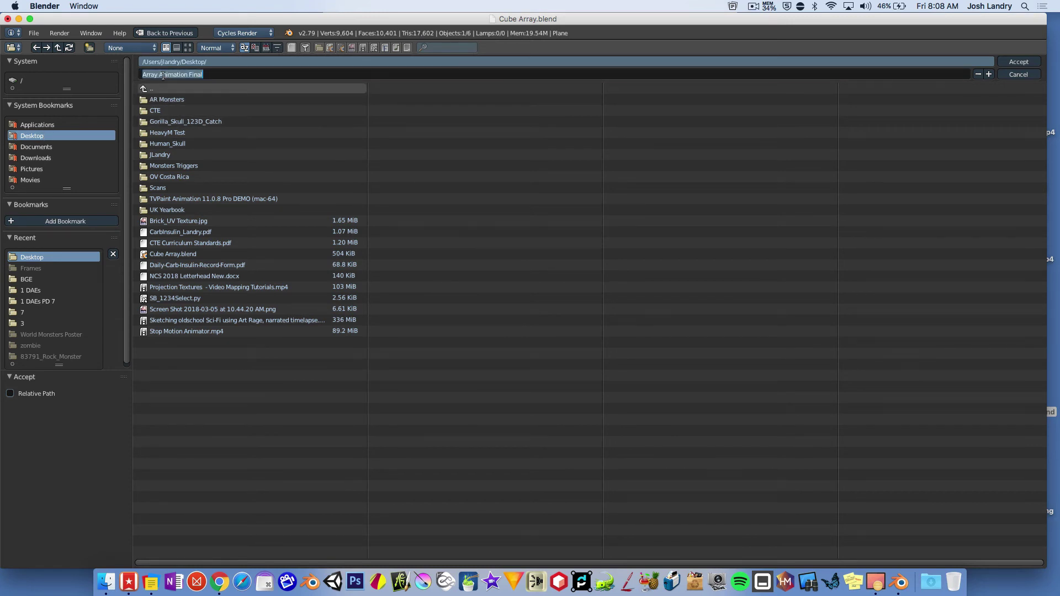
pyautogui.click(213, 78)
pyautogui.press('Return')
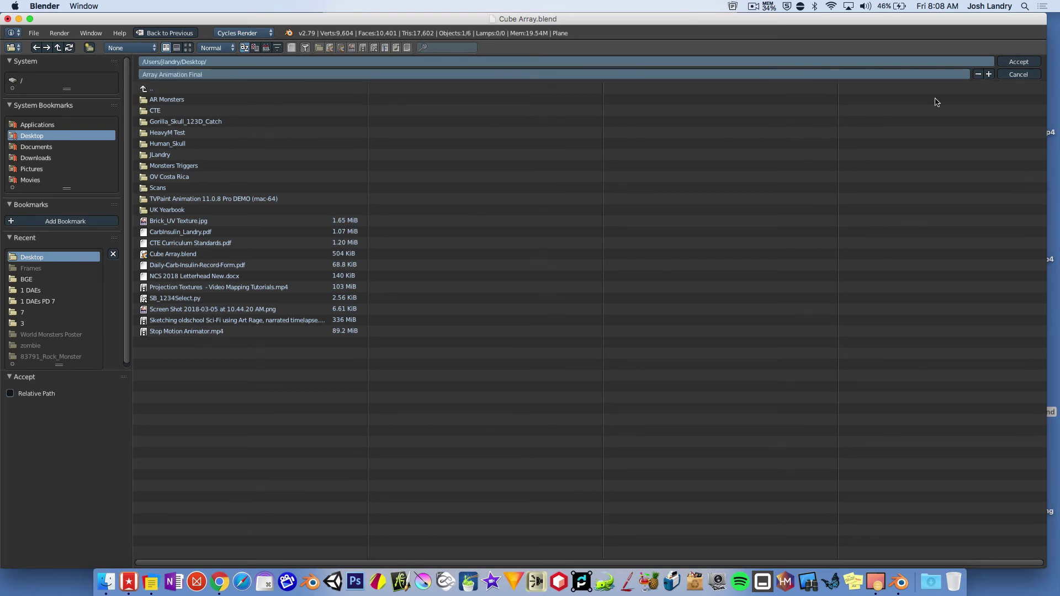
pyautogui.click(1011, 62)
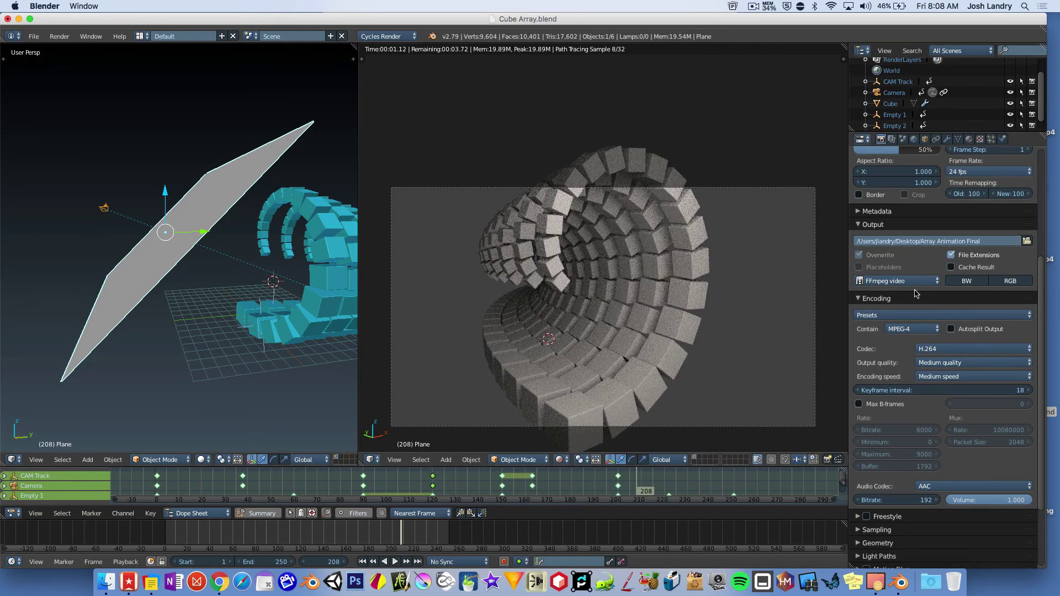
# - Set the output file format to FFmpeg video and apply the h264 in MP4 preset
pyautogui.click(901, 282)
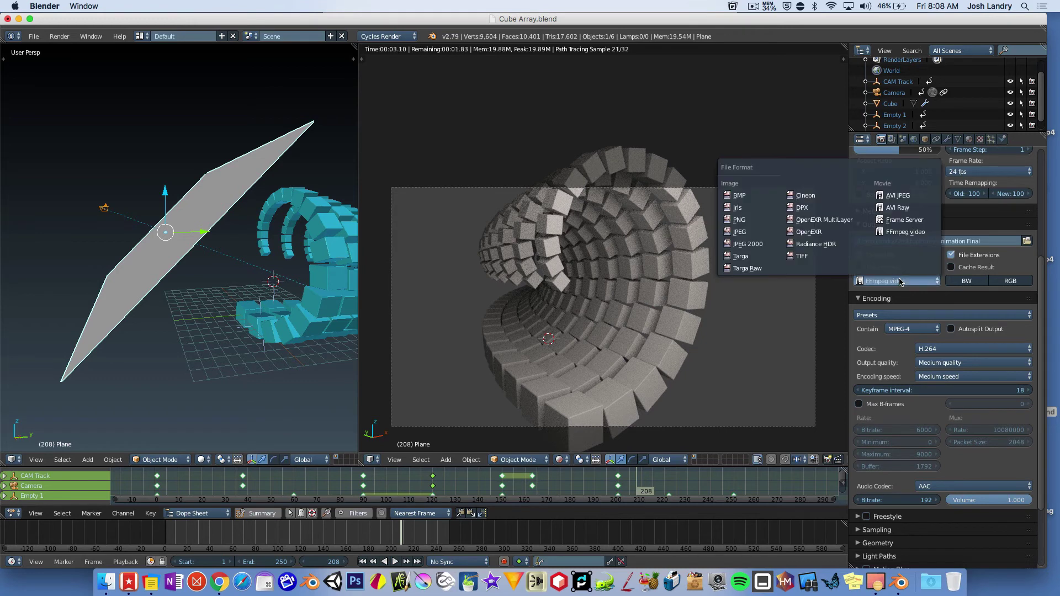
pyautogui.click(896, 282)
pyautogui.click(896, 282)
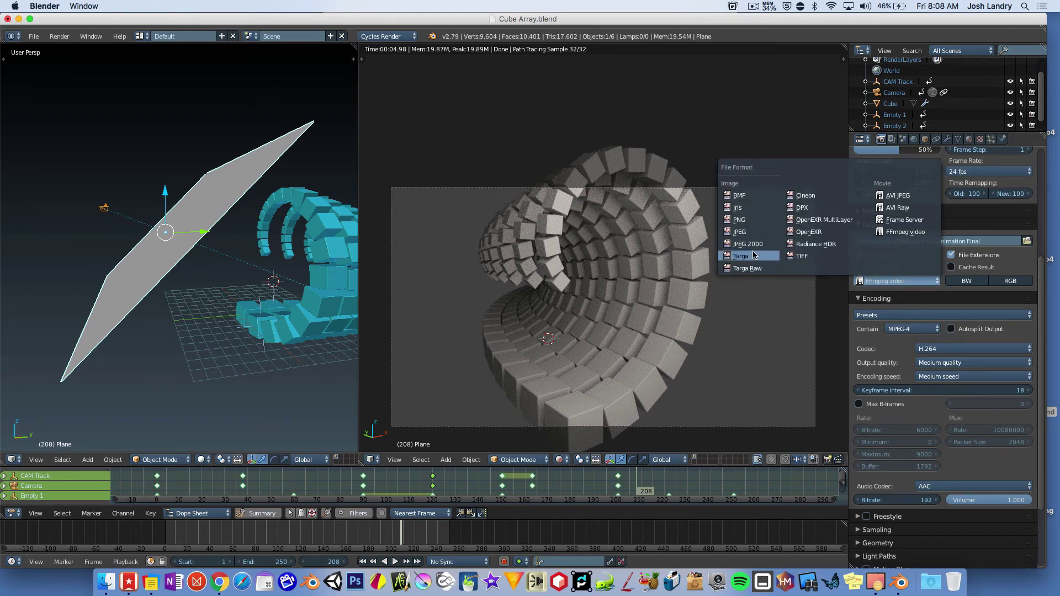
pyautogui.click(739, 220)
pyautogui.click(893, 281)
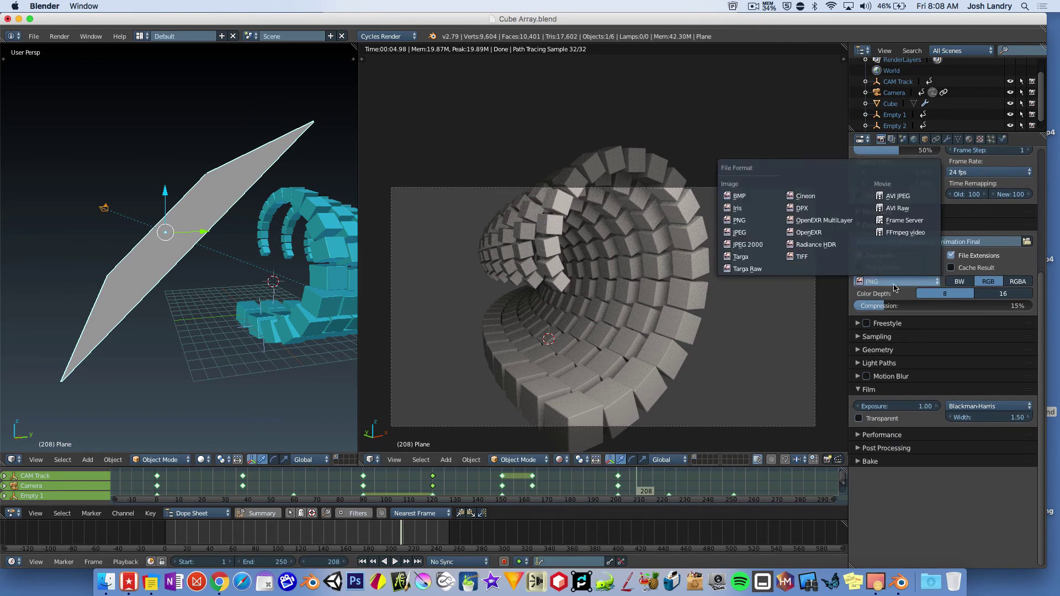
pyautogui.click(903, 232)
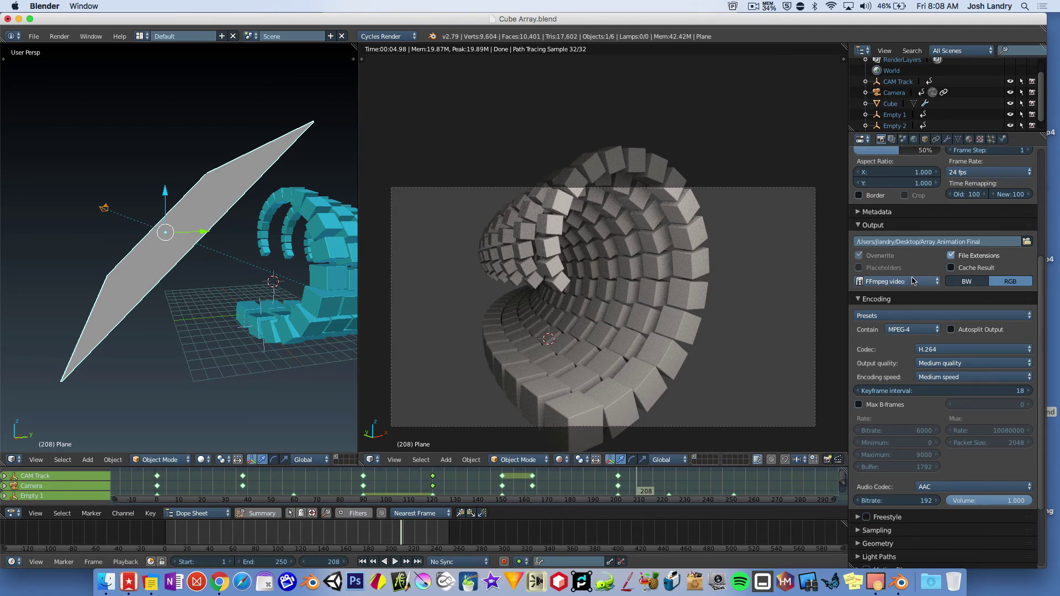
pyautogui.click(910, 317)
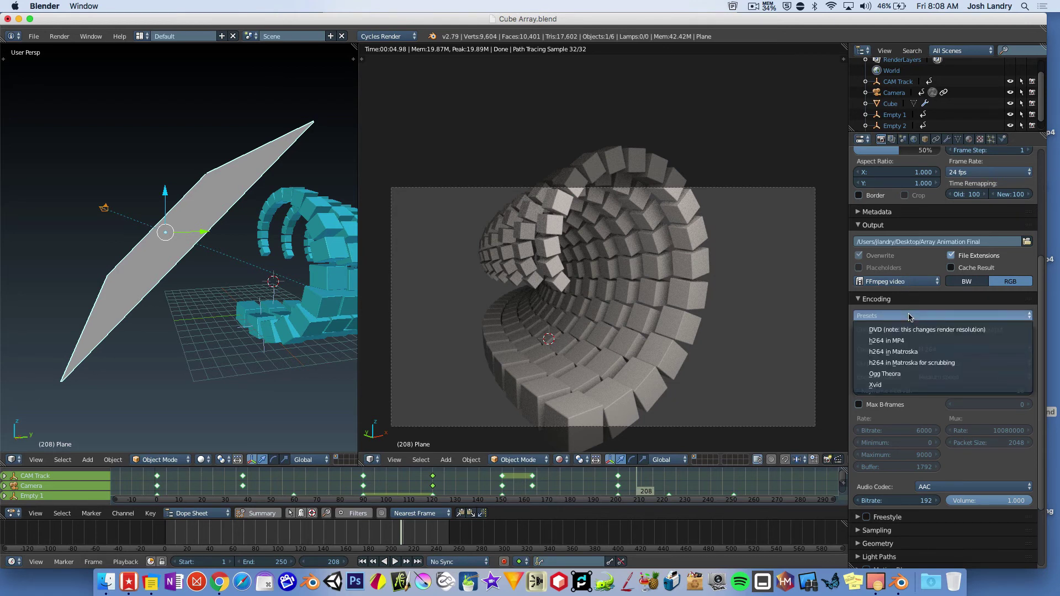
pyautogui.click(895, 341)
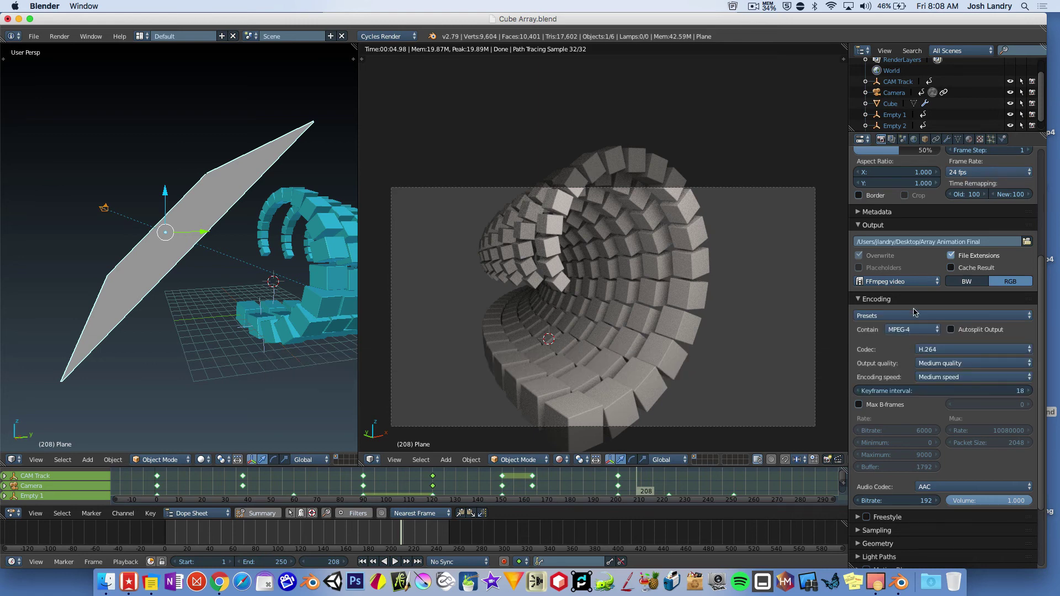
pyautogui.scroll(2, 889, 297)
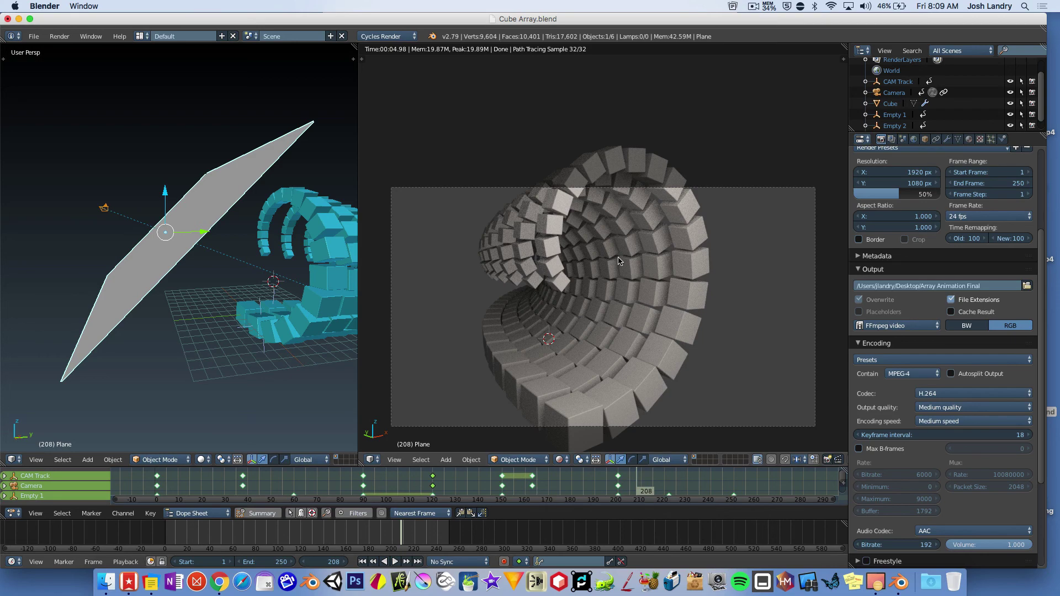
# - Zoom the rendered camera view, collapse the Encoding panel, and scroll Render properties to the top
pyautogui.scroll(1, 626, 267)
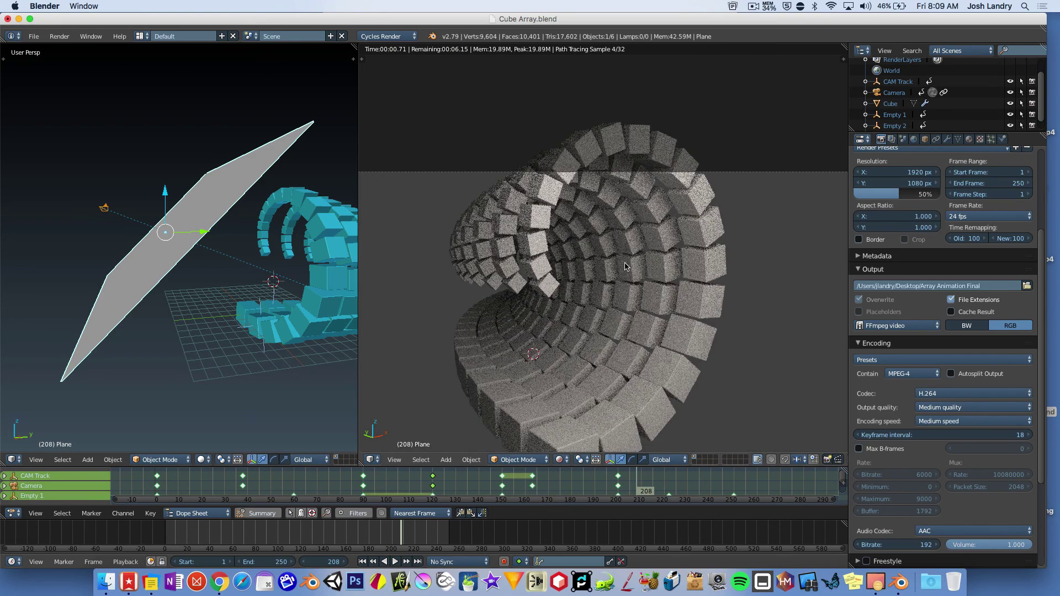
pyautogui.scroll(1, 630, 270)
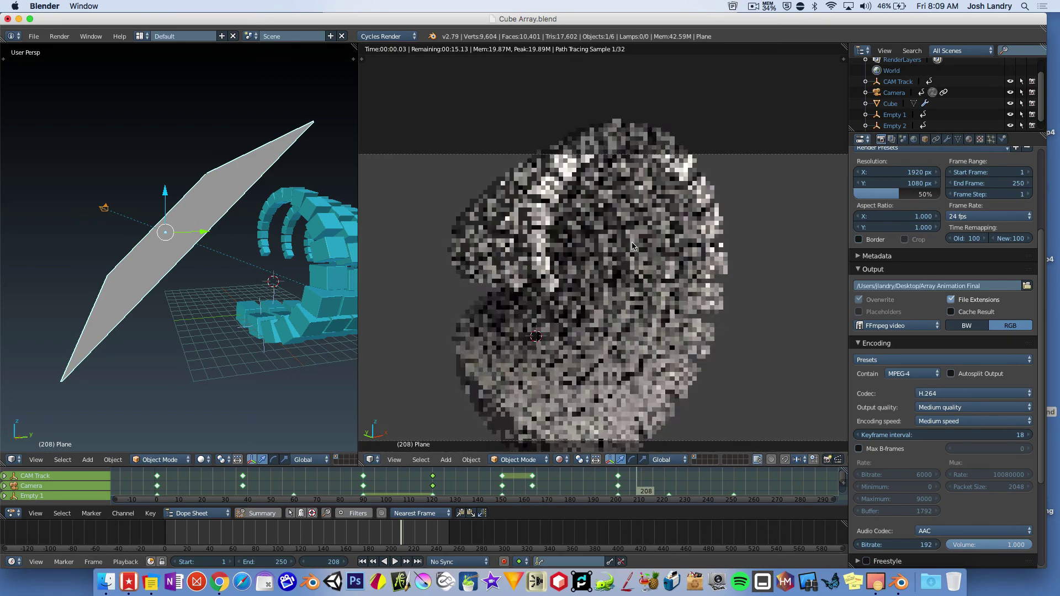
pyautogui.scroll(1, 641, 254)
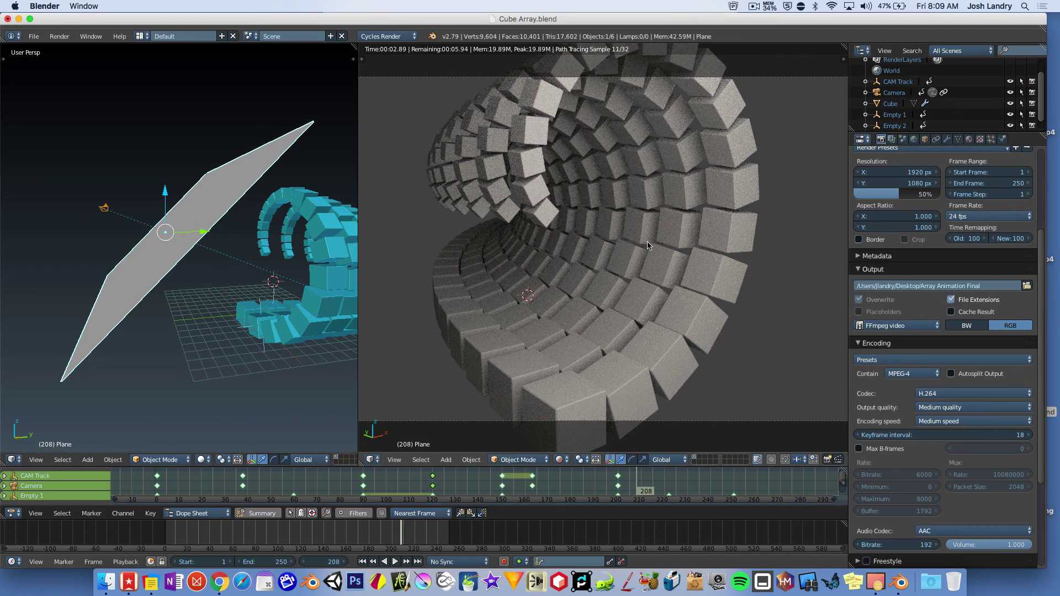
pyautogui.scroll(-1, 649, 246)
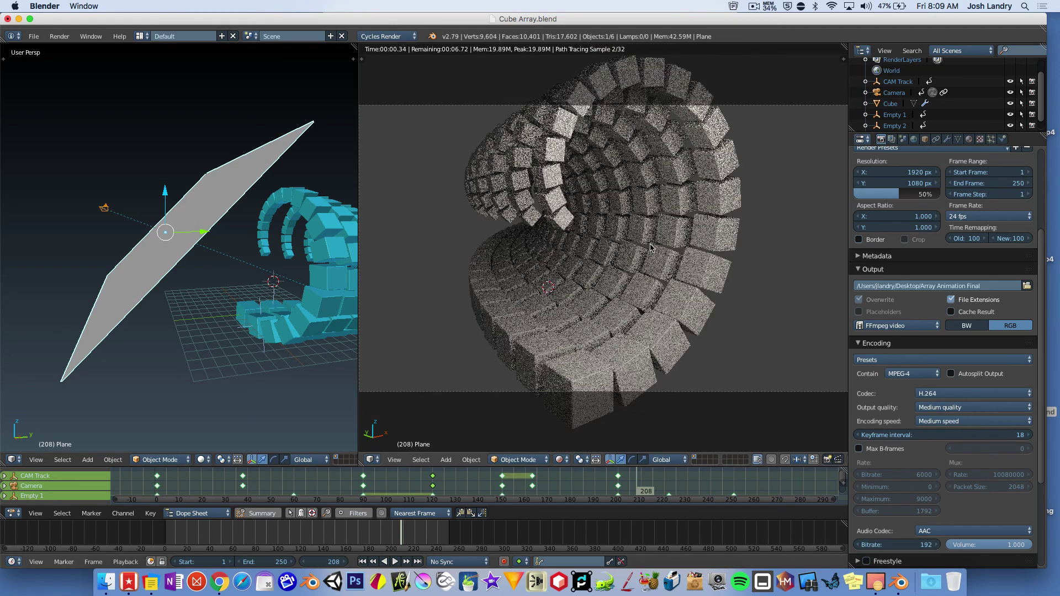
pyautogui.scroll(-1, 649, 247)
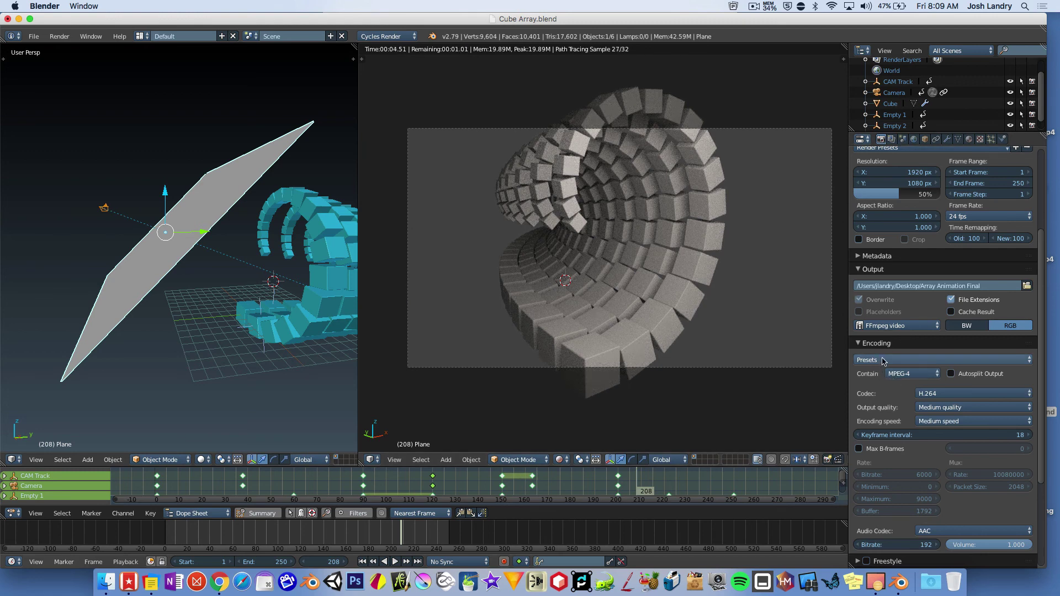
pyautogui.click(858, 343)
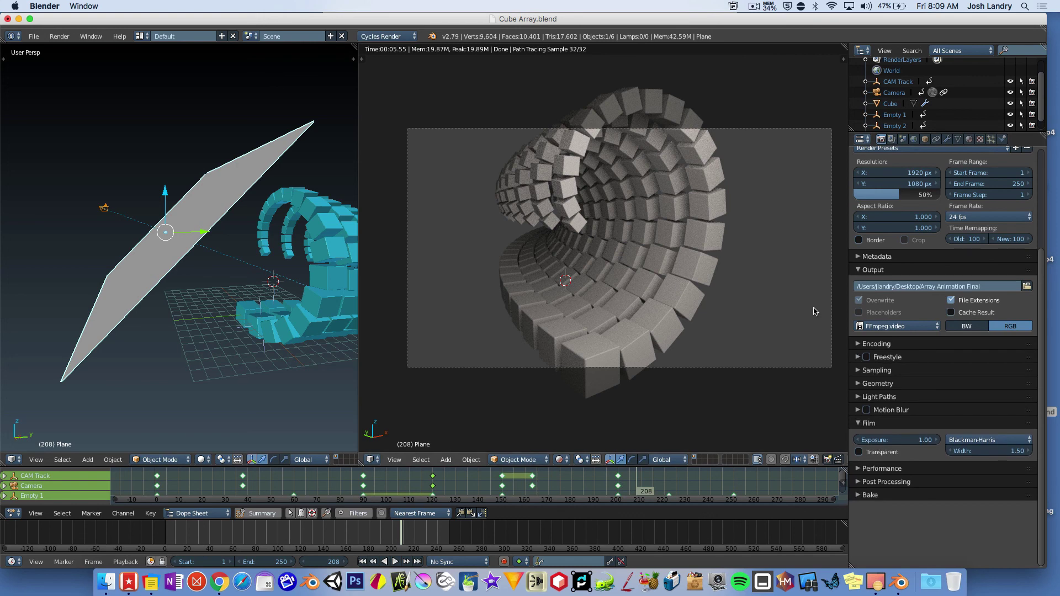
pyautogui.scroll(5, 854, 301)
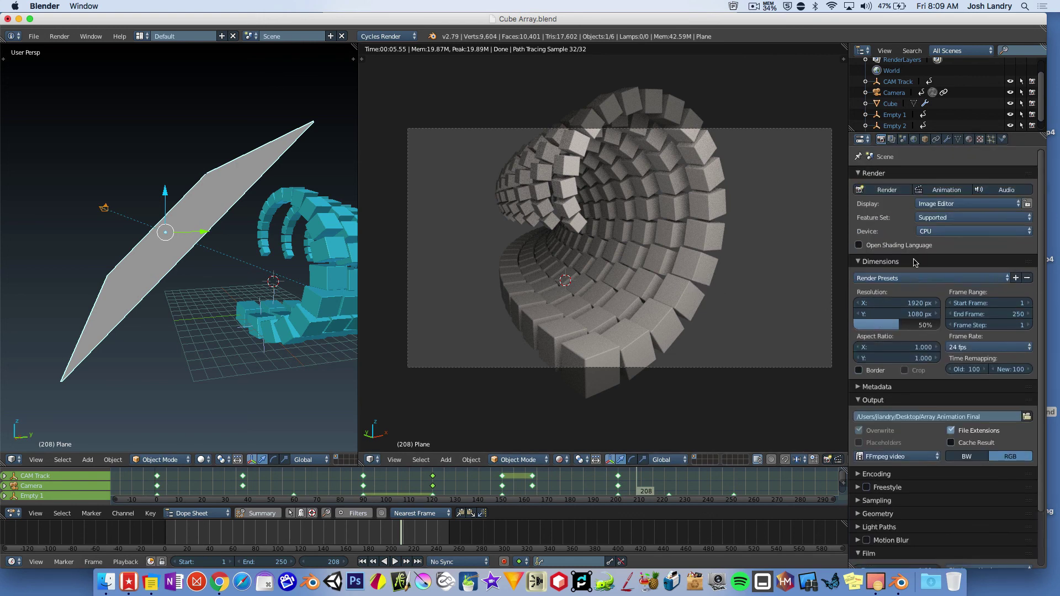